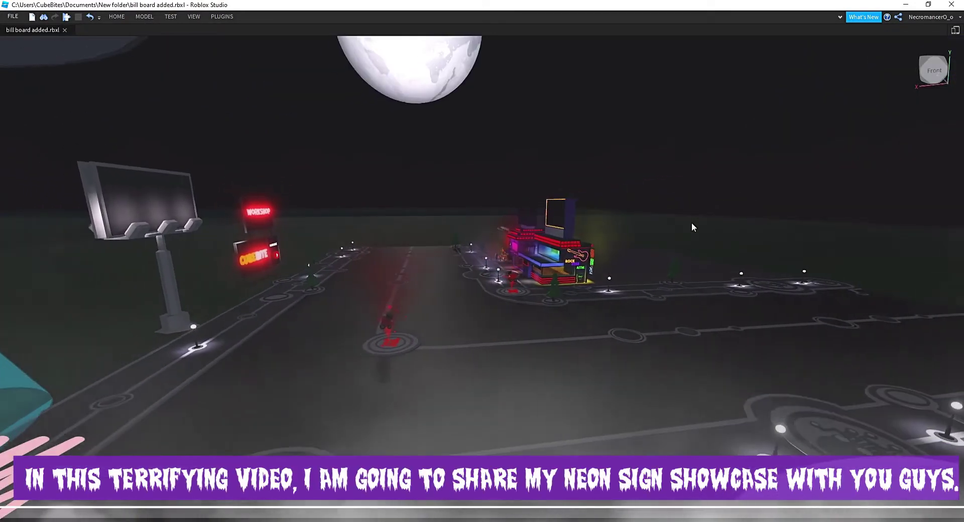
# - Open the FREE Kit link from the video's full description and get the Neon Signs Kit By Cubebite model for free
pyautogui.press('Escape')
pyautogui.scroll(-3, 319, 353)
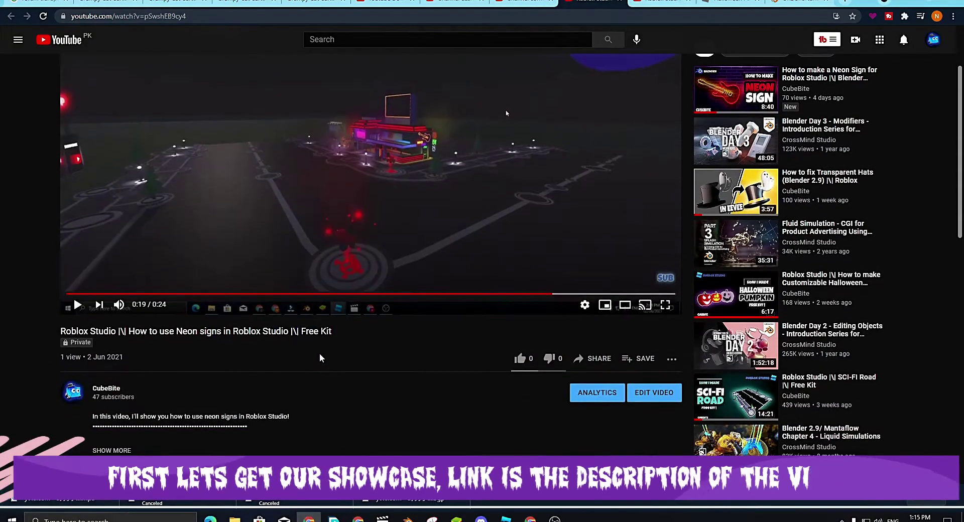
pyautogui.scroll(-1, 320, 353)
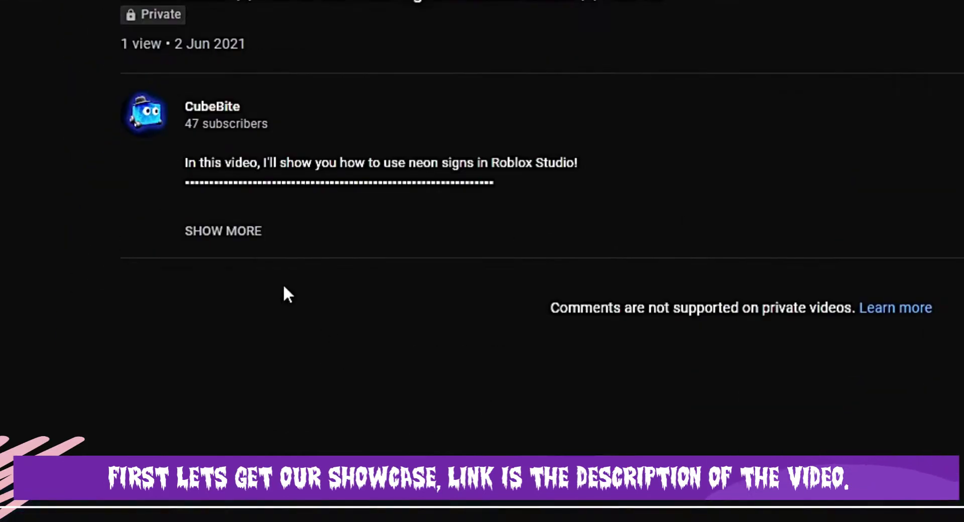
pyautogui.click(236, 242)
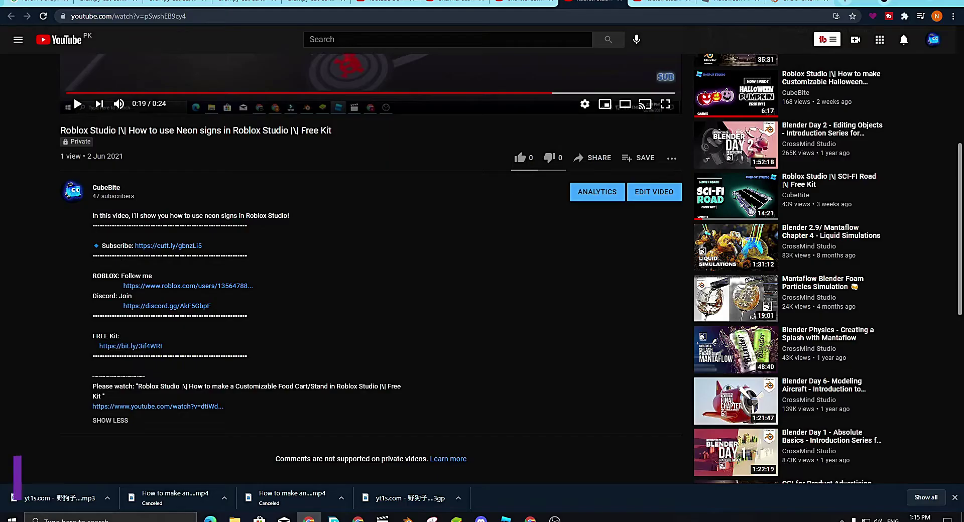
pyautogui.click(156, 347)
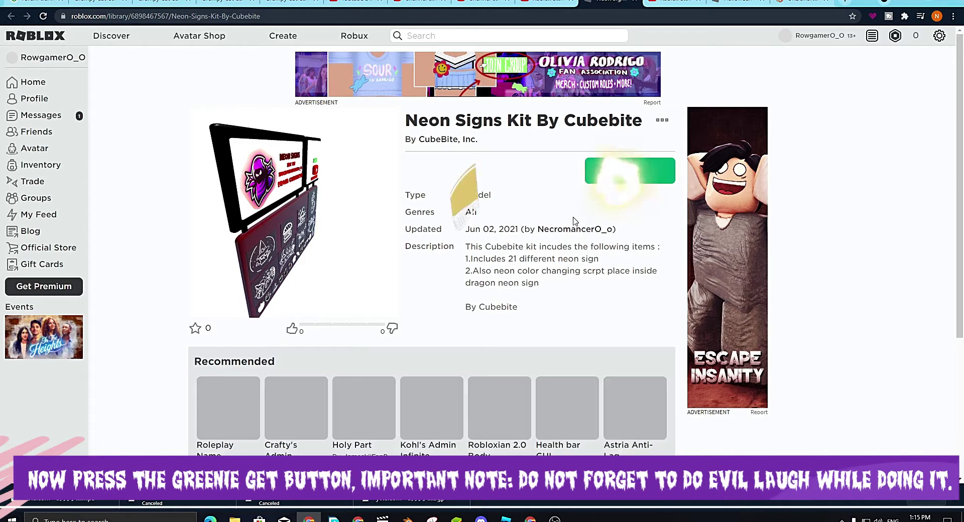
pyautogui.click(615, 184)
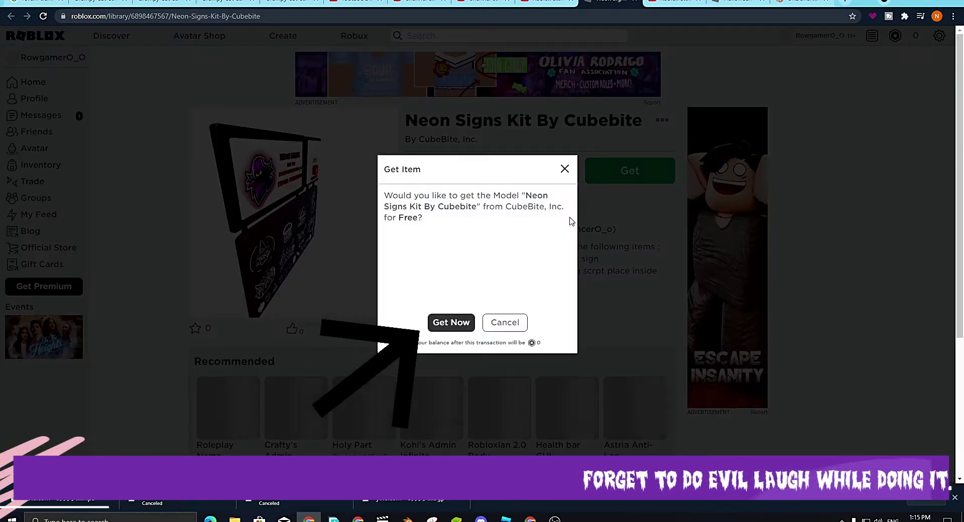
pyautogui.click(452, 323)
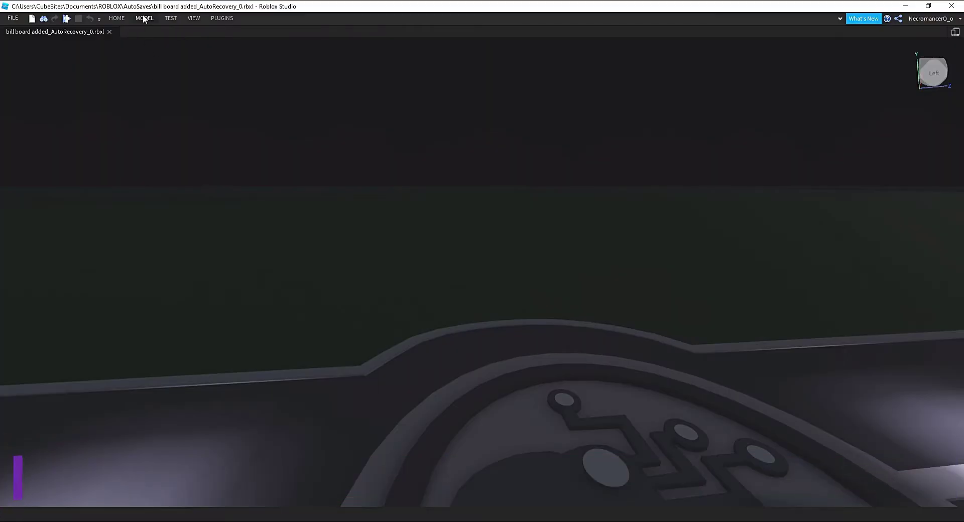
# - Insert the Neon Signs Kit from My Models in the Toolbox into the scene and bring it into focus
pyautogui.click(124, 18)
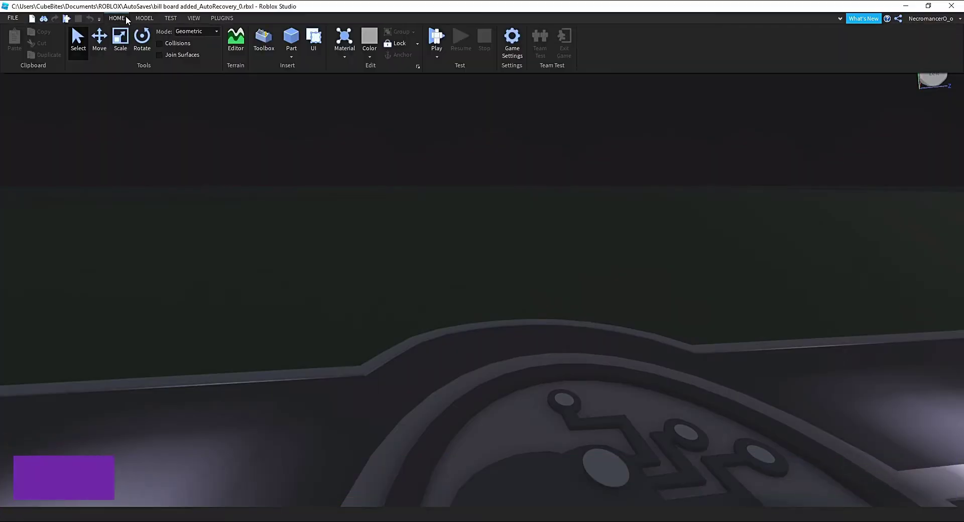
pyautogui.click(271, 46)
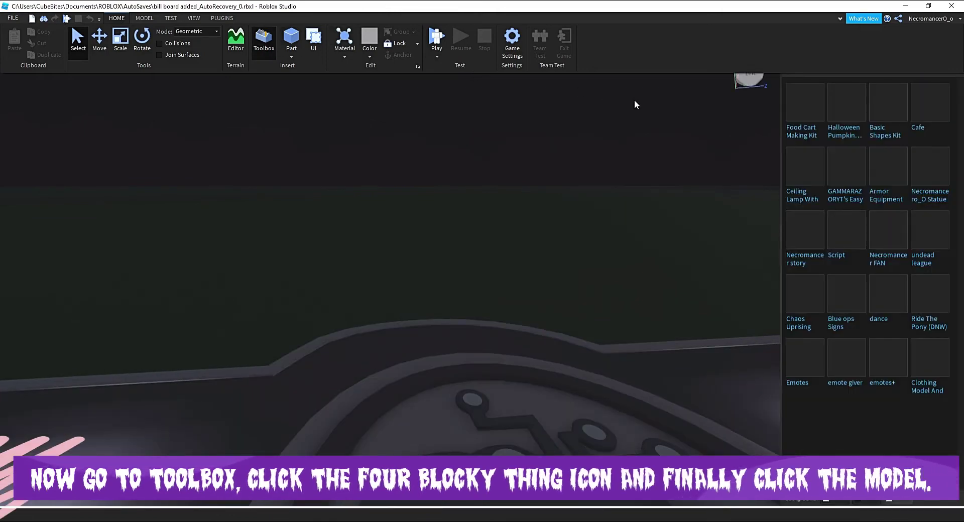
pyautogui.click(846, 402)
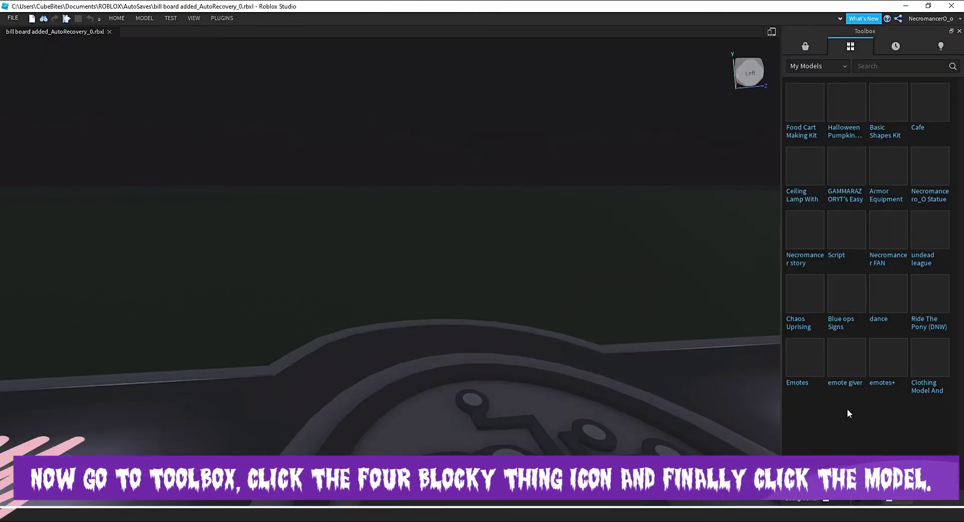
pyautogui.click(849, 47)
pyautogui.click(849, 47)
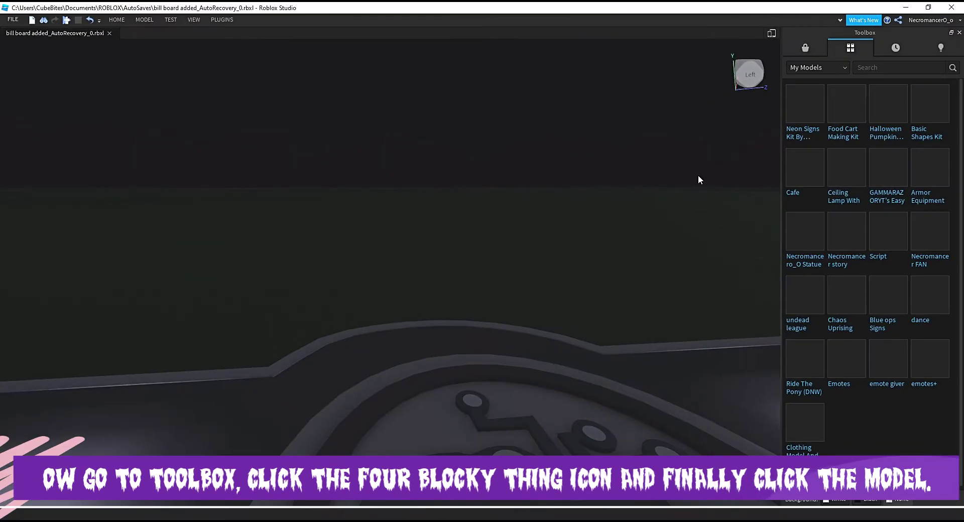
pyautogui.moveTo(698, 176); pyautogui.dragTo(698, 175, button='right')
pyautogui.press('f')
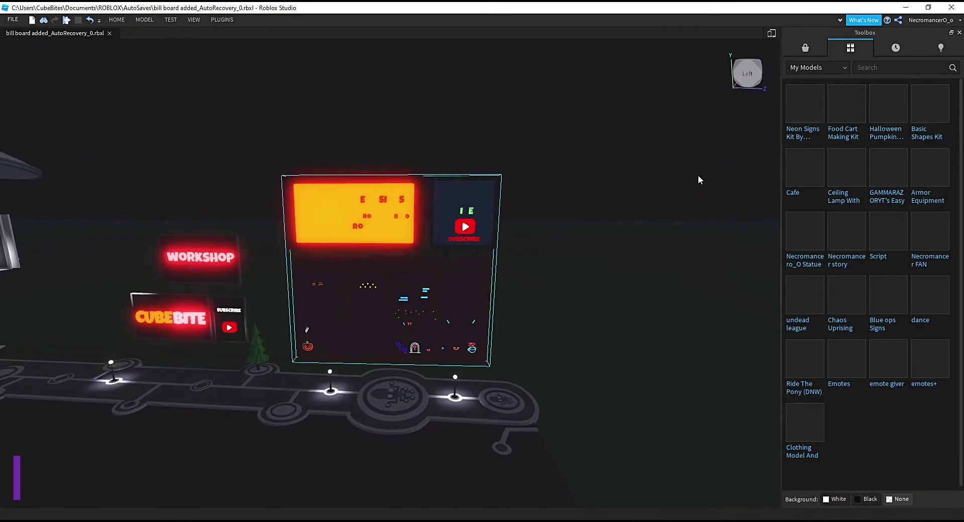
# - Close the Toolbox and examine the individual neon signs on the inserted kit's board up close
pyautogui.press('a')
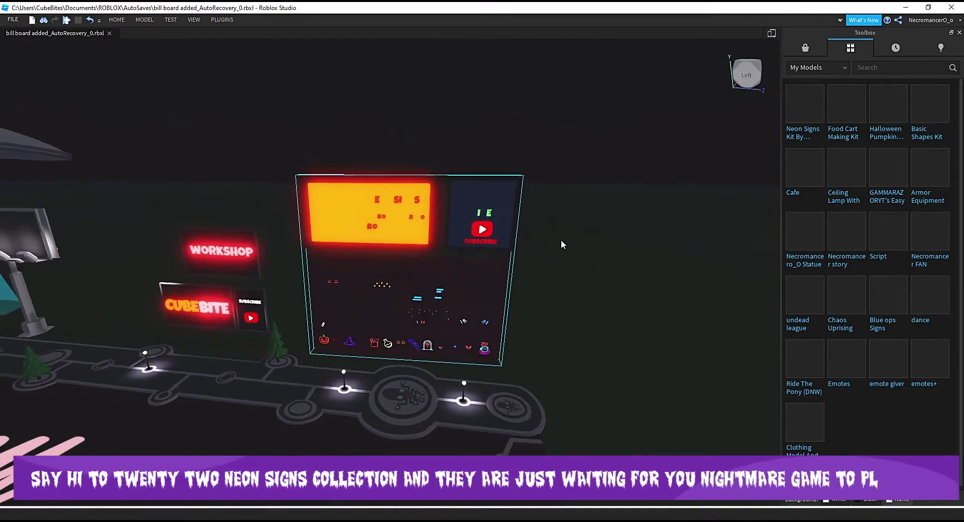
pyautogui.moveTo(561, 240); pyautogui.dragTo(562, 239, button='right')
pyautogui.press('w')
pyautogui.press('w')
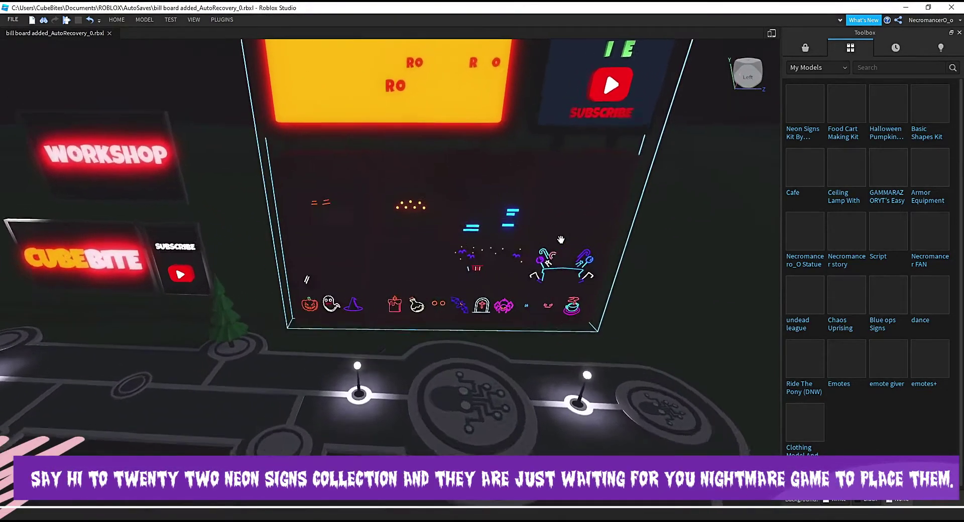
pyautogui.press('s')
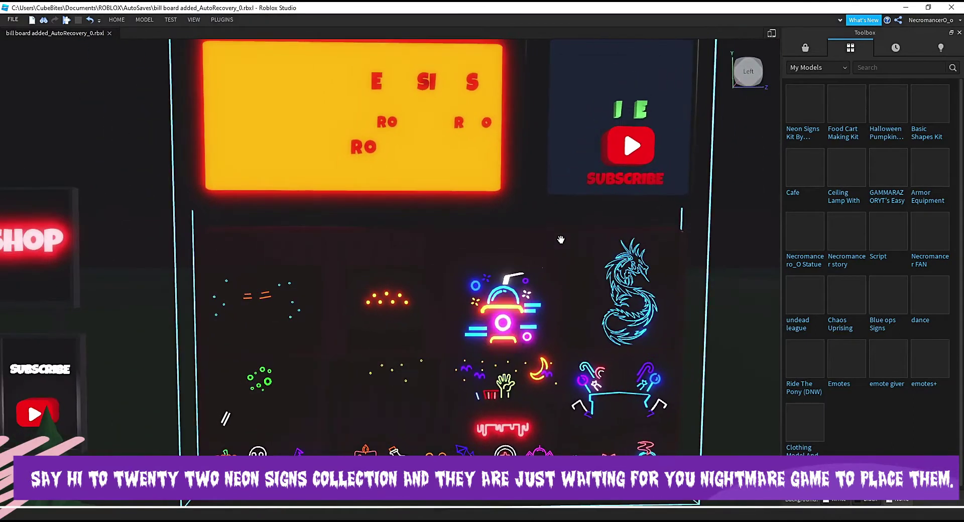
pyautogui.click(703, 240)
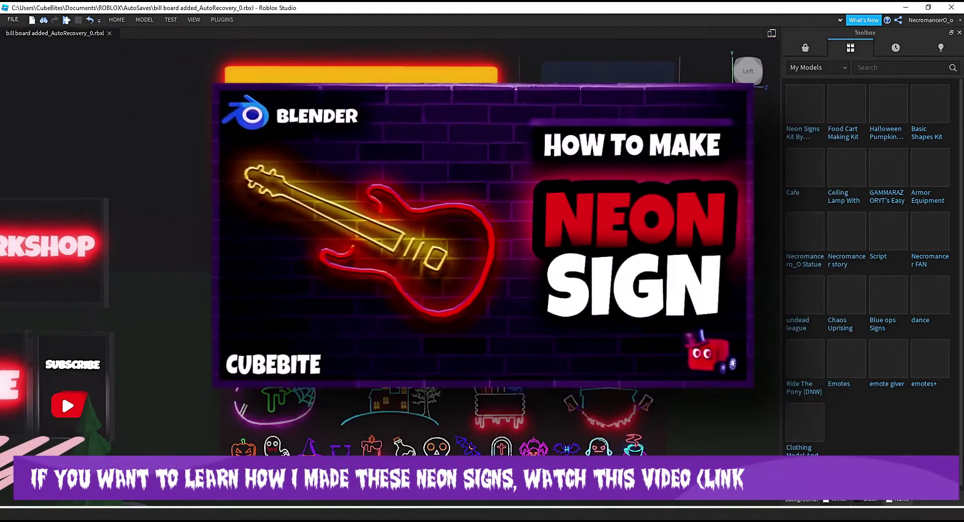
pyautogui.click(959, 33)
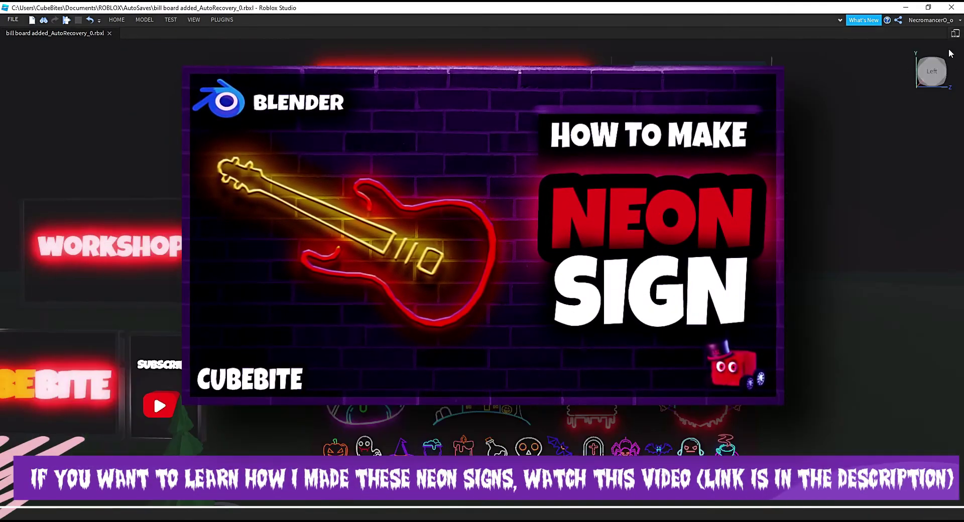
pyautogui.moveTo(823, 183); pyautogui.dragTo(822, 183, button='right')
pyautogui.press('d')
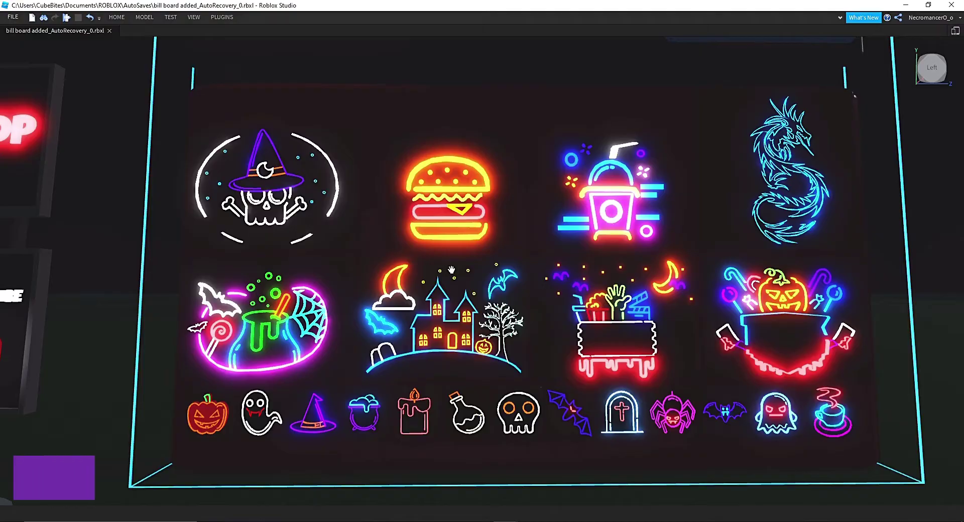
# - Ungroup the neon signs kit so each sign can be used separately
pyautogui.rightClick(453, 274)
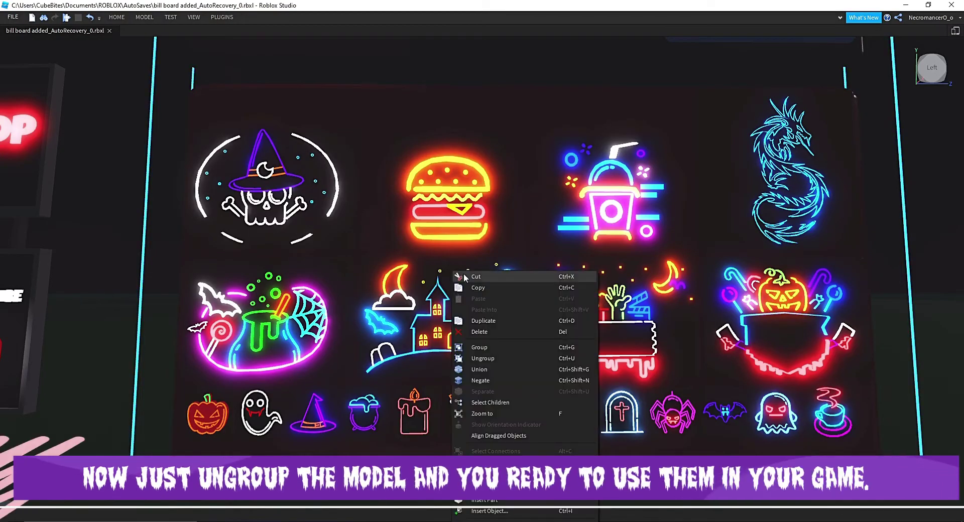
pyautogui.click(481, 358)
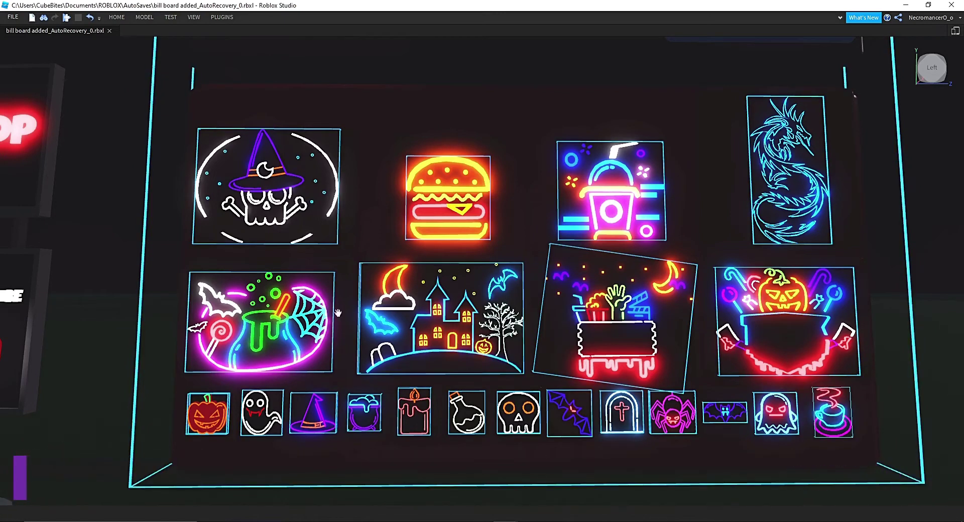
pyautogui.click(129, 353)
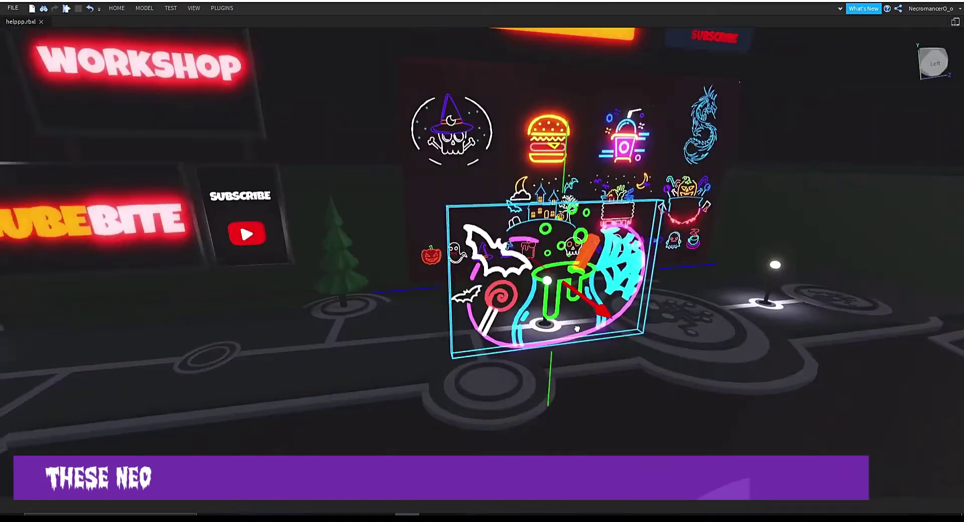
# - Switch to the helppp.rbxl place and move the witchcraft cauldron sign from the kit board over to the neon building
pyautogui.scroll(-3, 576, 330)
pyautogui.moveTo(577, 330); pyautogui.dragTo(609, 306, button='right')
pyautogui.moveTo(316, 446); pyautogui.dragTo(323, 446, button='right')
pyautogui.moveTo(323, 445); pyautogui.dragTo(321, 442)
pyautogui.scroll(3, 321, 401)
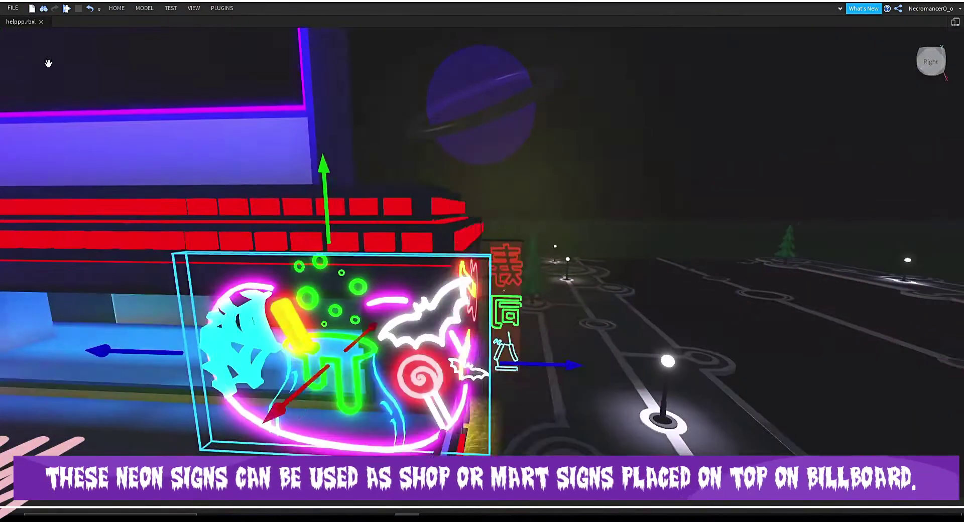
# - Rotate the cauldron sign so it faces outward from the building
pyautogui.click(116, 8)
pyautogui.click(142, 30)
pyautogui.moveTo(467, 382); pyautogui.dragTo(326, 374)
# - Move the cauldron sign along the building and up toward the billboard on its roof
pyautogui.click(116, 8)
pyautogui.click(103, 30)
pyautogui.moveTo(352, 201); pyautogui.dragTo(275, 196, button='right')
pyautogui.moveTo(275, 196); pyautogui.dragTo(316, 220)
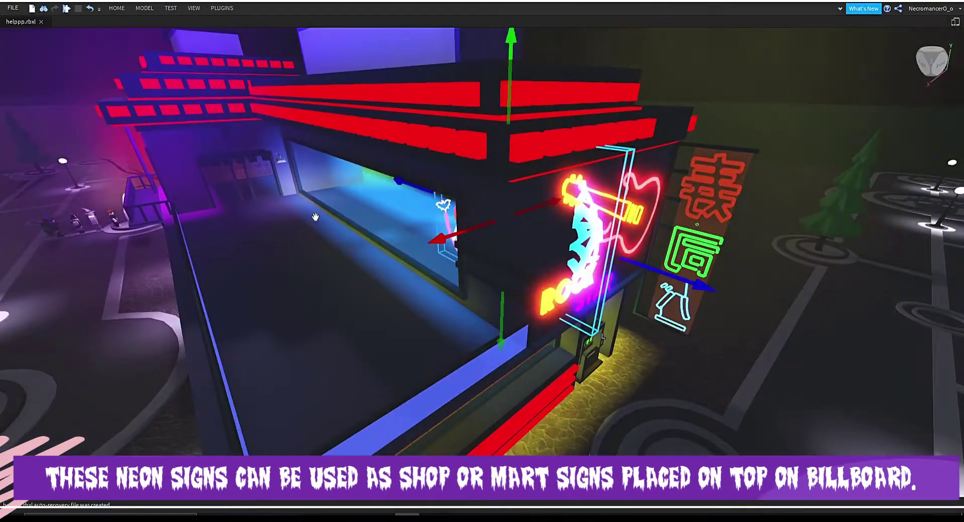
pyautogui.moveTo(316, 220); pyautogui.dragTo(361, 285, button='right')
pyautogui.moveTo(362, 284); pyautogui.dragTo(309, 284)
pyautogui.moveTo(452, 401); pyautogui.dragTo(431, 333)
pyautogui.moveTo(341, 151); pyautogui.dragTo(309, 150)
# - Position the cauldron sign against the billboard's face, inside its pink neon frame
pyautogui.moveTo(592, 301)
pyautogui.mouseDown(button='right')
pyautogui.moveTo(639, 338)
pyautogui.moveTo(603, 301)
pyautogui.mouseUp(button='right')
pyautogui.moveTo(302, 191); pyautogui.dragTo(278, 191)
pyautogui.moveTo(454, 301); pyautogui.dragTo(382, 271, button='right')
pyautogui.moveTo(308, 171); pyautogui.dragTo(300, 170)
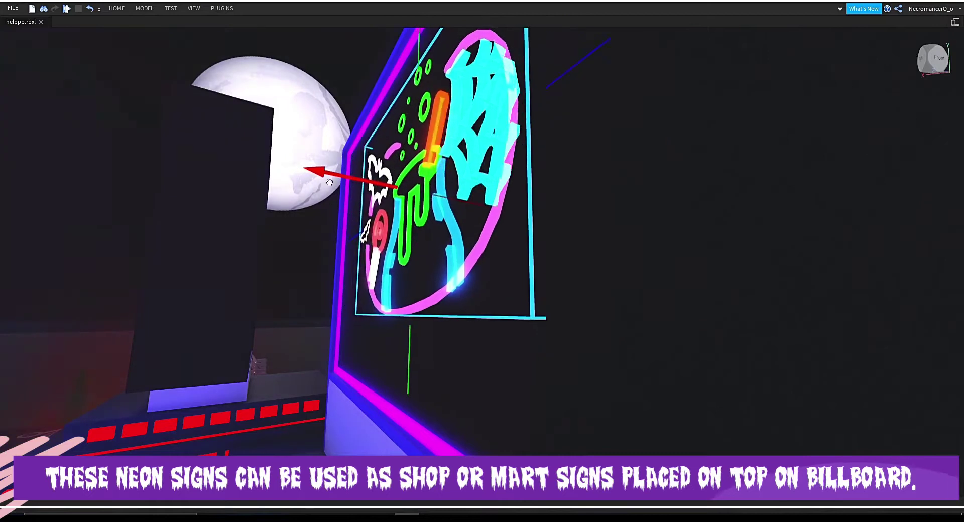
pyautogui.moveTo(331, 183); pyautogui.dragTo(327, 182, button='right')
pyautogui.moveTo(485, 318); pyautogui.dragTo(484, 304)
pyautogui.click(725, 246)
pyautogui.moveTo(725, 246); pyautogui.dragTo(636, 234, button='right')
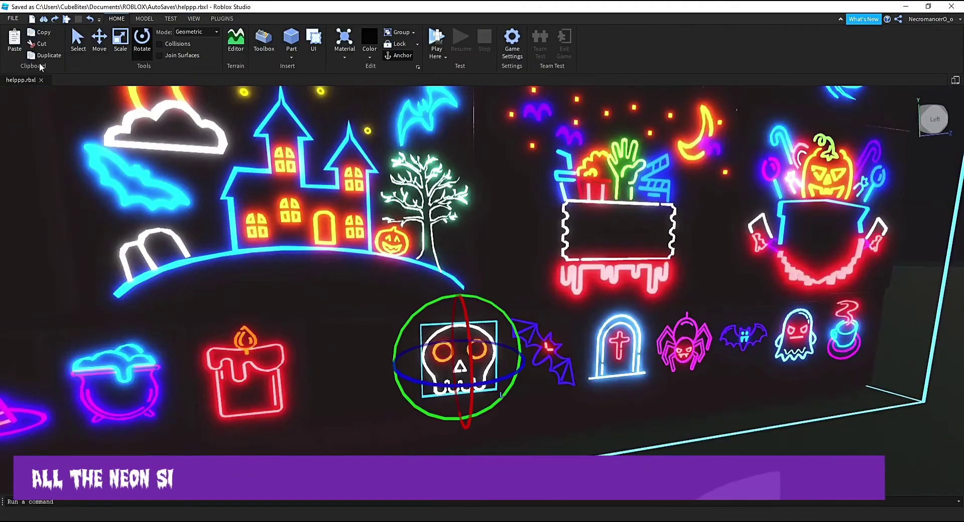
# - Duplicate the small skull sign in the kit's lower row and pull the copy away from the board
pyautogui.click(44, 55)
pyautogui.click(99, 40)
pyautogui.moveTo(516, 329); pyautogui.dragTo(519, 327)
pyautogui.moveTo(518, 327); pyautogui.dragTo(520, 327, button='right')
pyautogui.moveTo(520, 326); pyautogui.dragTo(469, 331)
pyautogui.press('a')
pyautogui.moveTo(469, 331); pyautogui.dragTo(469, 330, button='right')
# - Move the skull copy across to the building's billboard, near the lower edge of its frame
pyautogui.moveTo(581, 161); pyautogui.dragTo(580, 161, button='right')
pyautogui.press('w')
pyautogui.moveTo(495, 236); pyautogui.dragTo(497, 123)
pyautogui.moveTo(557, 189); pyautogui.dragTo(447, 189)
pyautogui.moveTo(447, 189); pyautogui.dragTo(447, 189, button='right')
pyautogui.press('w')
# - Turn off rotation snapping and rotate the skull copy so its face points outward from the billboard
pyautogui.click(142, 40)
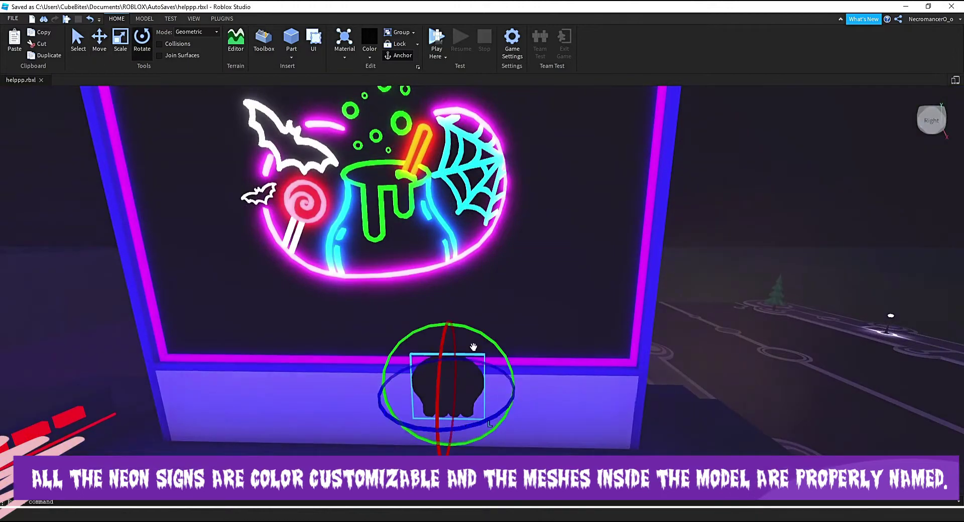
pyautogui.moveTo(496, 361); pyautogui.dragTo(408, 367)
pyautogui.click(144, 19)
pyautogui.click(196, 38)
pyautogui.moveTo(495, 417); pyautogui.dragTo(398, 351)
# - Move the skull sign to the billboard's upper-right corner beside the cauldron, against the panel surface
pyautogui.moveTo(398, 351); pyautogui.dragTo(398, 351, button='right')
pyautogui.press('s')
pyautogui.moveTo(436, 397); pyautogui.dragTo(437, 226)
pyautogui.moveTo(478, 235); pyautogui.dragTo(478, 235, button='right')
pyautogui.press('w')
pyautogui.moveTo(509, 327); pyautogui.dragTo(663, 327)
pyautogui.moveTo(573, 252); pyautogui.dragTo(574, 157)
pyautogui.moveTo(496, 232); pyautogui.dragTo(484, 232)
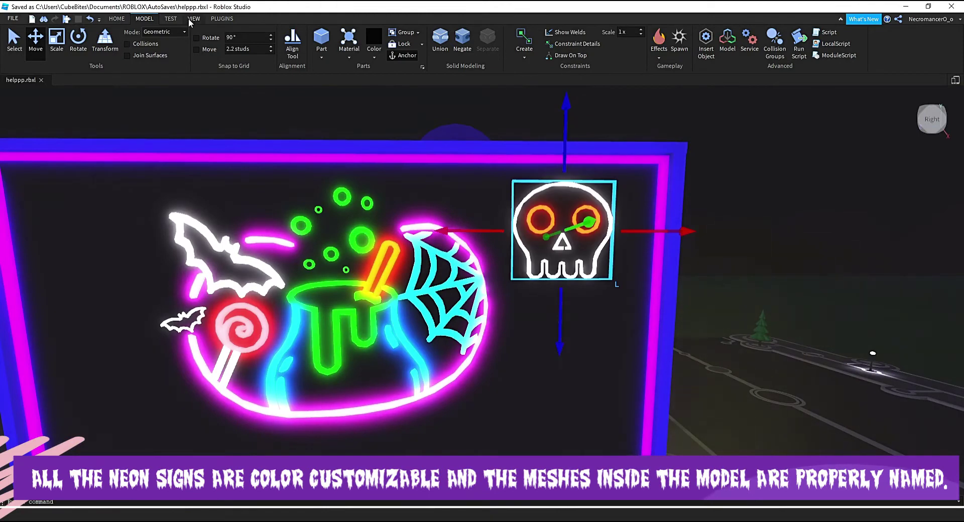
# - Show the Explorer and Properties windows and set the skull copy's Background mesh to BrickColor Dark indigo
pyautogui.click(193, 19)
pyautogui.click(17, 43)
pyautogui.click(49, 43)
pyautogui.click(841, 92)
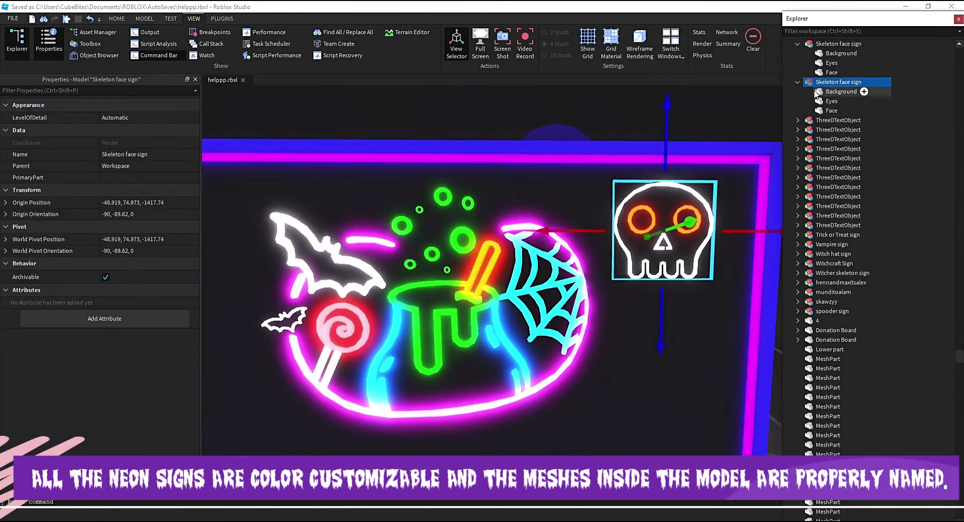
pyautogui.click(120, 118)
pyautogui.click(152, 150)
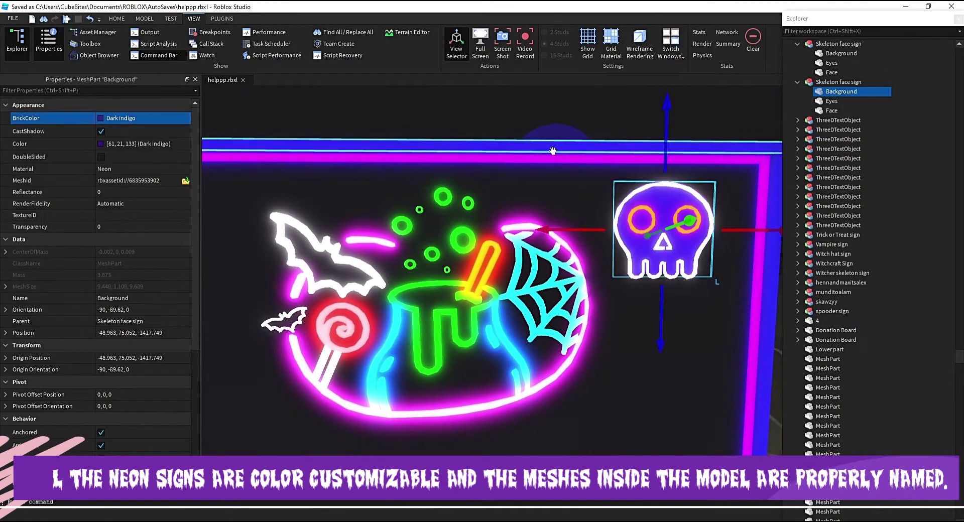
# - Set the BrickColor of the skull copy's Eyes and Face meshes to Eggplant
pyautogui.click(832, 101)
pyautogui.click(104, 119)
pyautogui.click(165, 172)
pyautogui.click(831, 110)
pyautogui.click(137, 121)
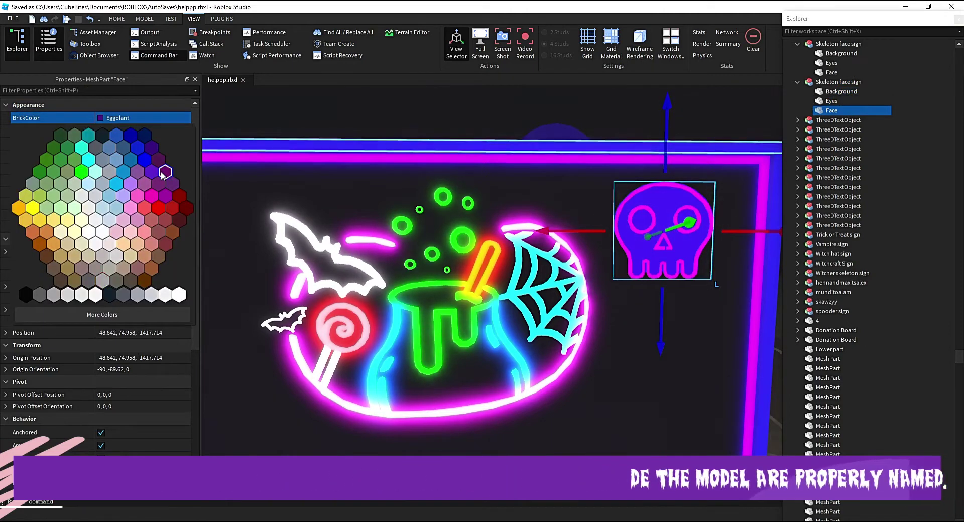
pyautogui.click(164, 172)
# - Tilt the skull sign clockwise on the billboard to an X orientation of about -67.63
pyautogui.press('s')
pyautogui.press('w')
pyautogui.press('d')
pyautogui.click(144, 19)
pyautogui.hotkey('ctrl', '4')
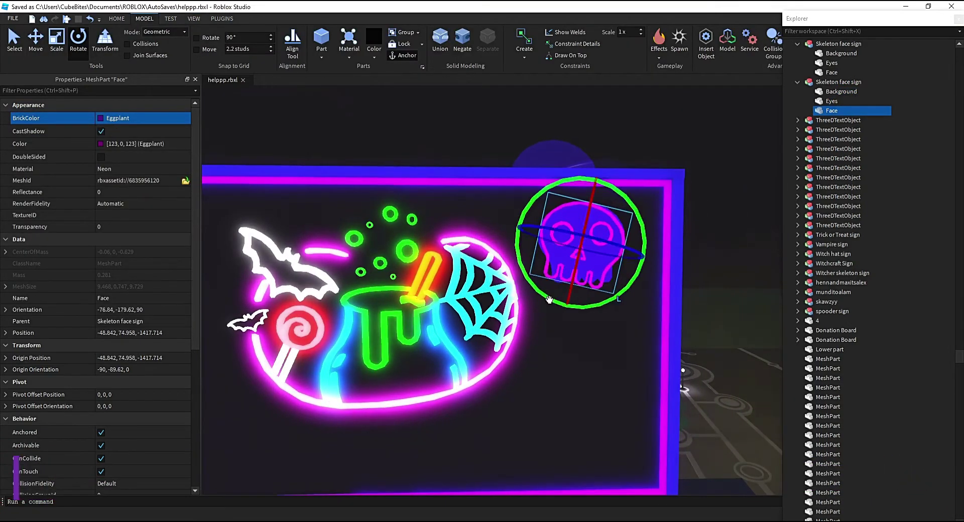
pyautogui.click(550, 300)
pyautogui.moveTo(548, 300); pyautogui.dragTo(538, 299)
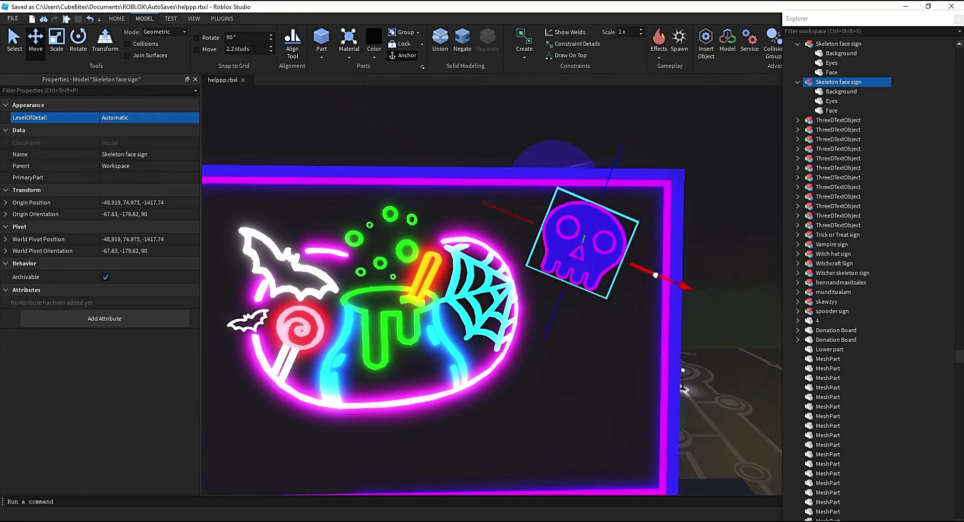
# - Shift the tilted skull sign closer to the billboard's right edge and select the cauldron sign
pyautogui.scroll(-2, 689, 290)
pyautogui.moveTo(701, 295); pyautogui.dragTo(702, 296)
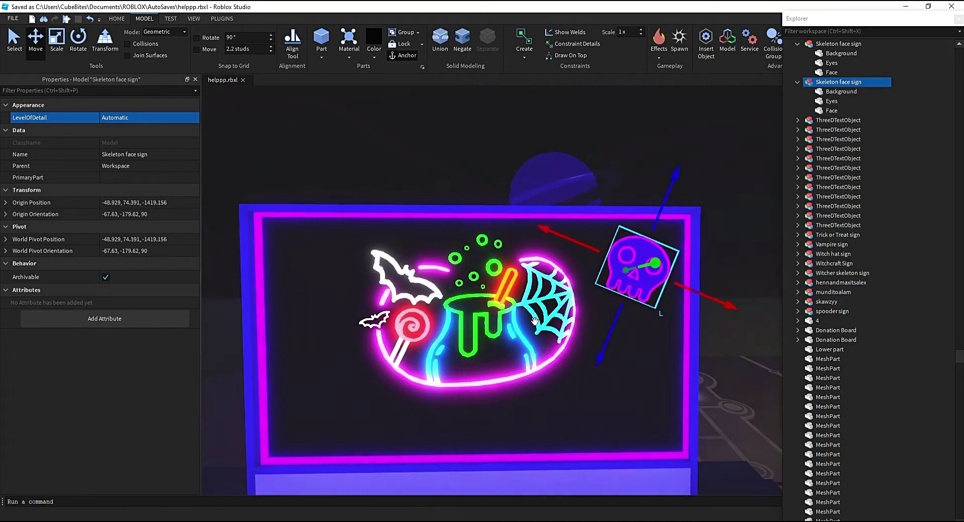
pyautogui.click(535, 321)
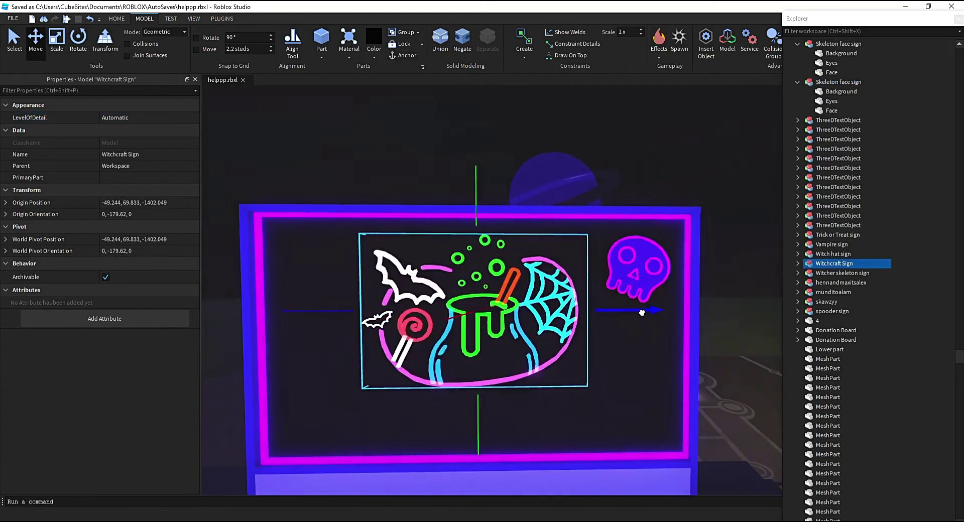
# - Duplicate the purple skull sign and place the copy in the billboard's upper-left corner, tilted counter-clockwise
pyautogui.click(116, 19)
pyautogui.click(46, 55)
pyautogui.moveTo(552, 232); pyautogui.dragTo(251, 192)
pyautogui.moveTo(355, 238); pyautogui.dragTo(290, 345)
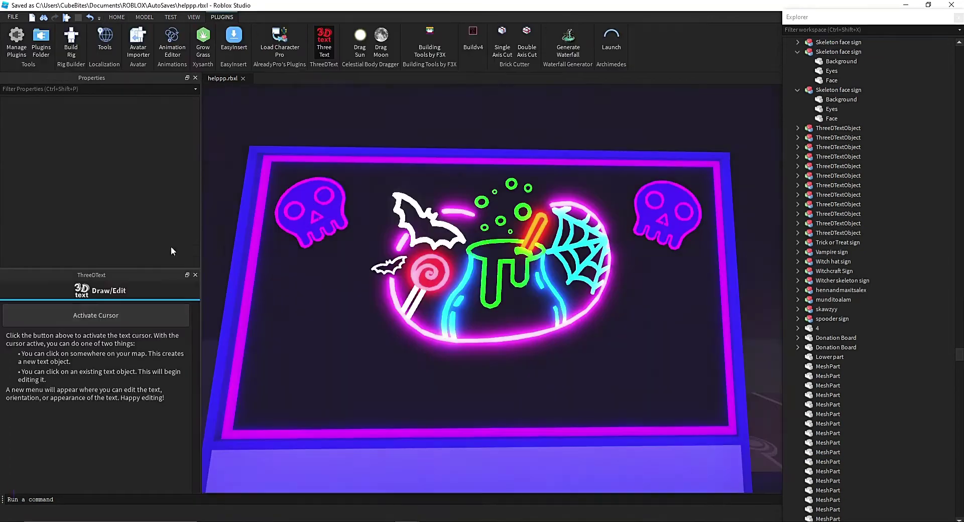
# - Add a 3D text object reading POISON COLA on the billboard below the cauldron sign with the ThreeDText plugin
pyautogui.click(485, 390)
pyautogui.click(86, 328)
pyautogui.write('SON COLA')
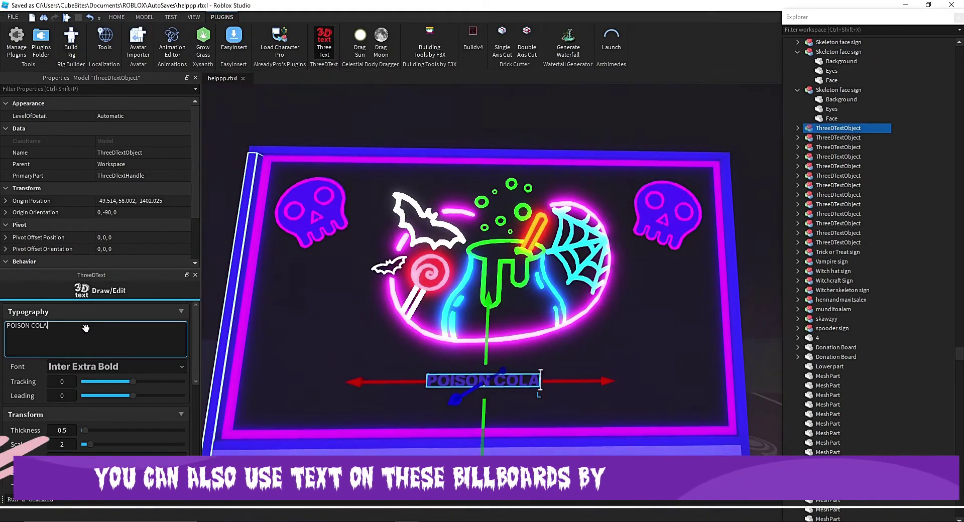
# - Set the POISON COLA text's font to Shojumaru and give it a light purple Neon appearance
pyautogui.click(115, 367)
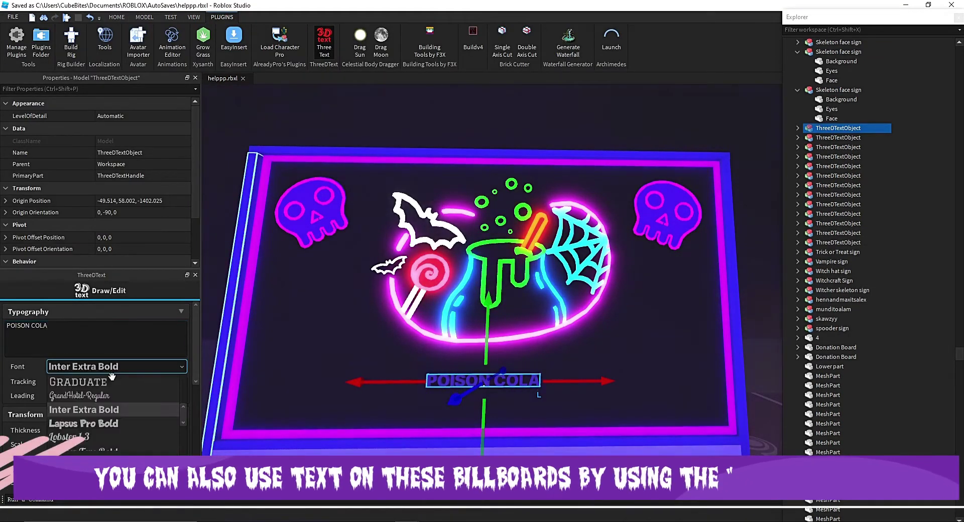
pyautogui.click(113, 453)
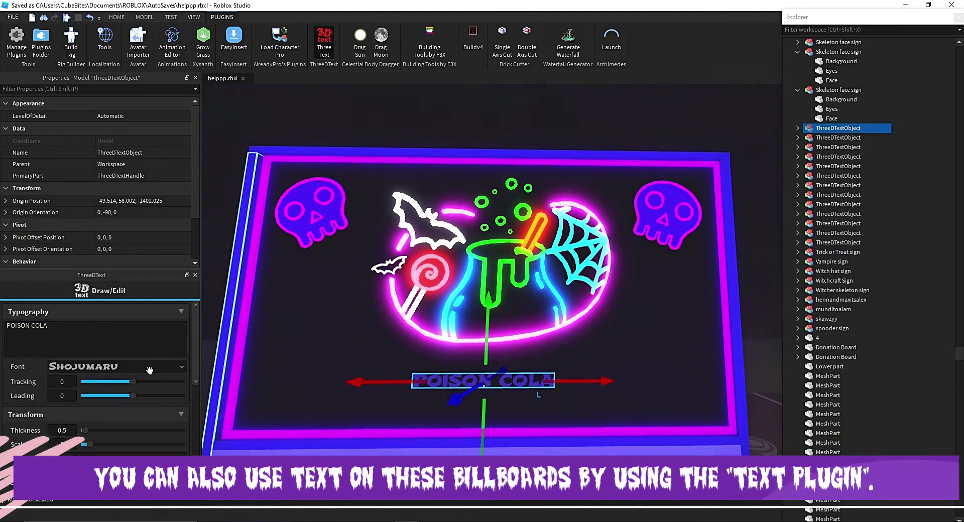
pyautogui.scroll(-5, 93, 415)
pyautogui.scroll(-3, 96, 372)
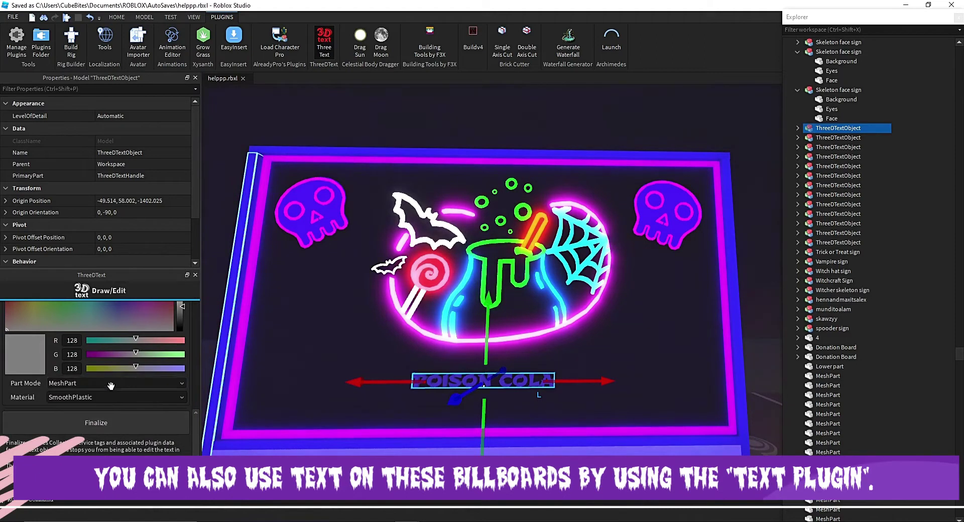
pyautogui.scroll(2, 68, 390)
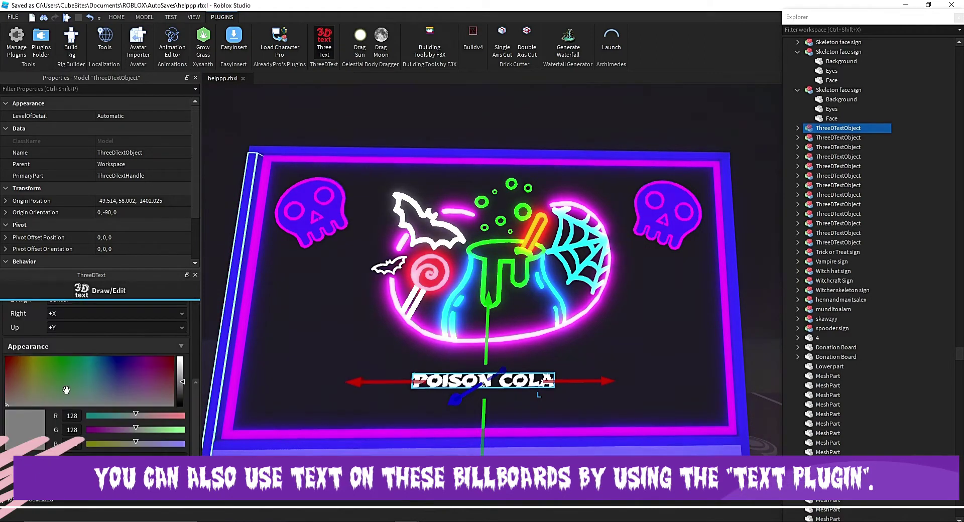
pyautogui.click(146, 362)
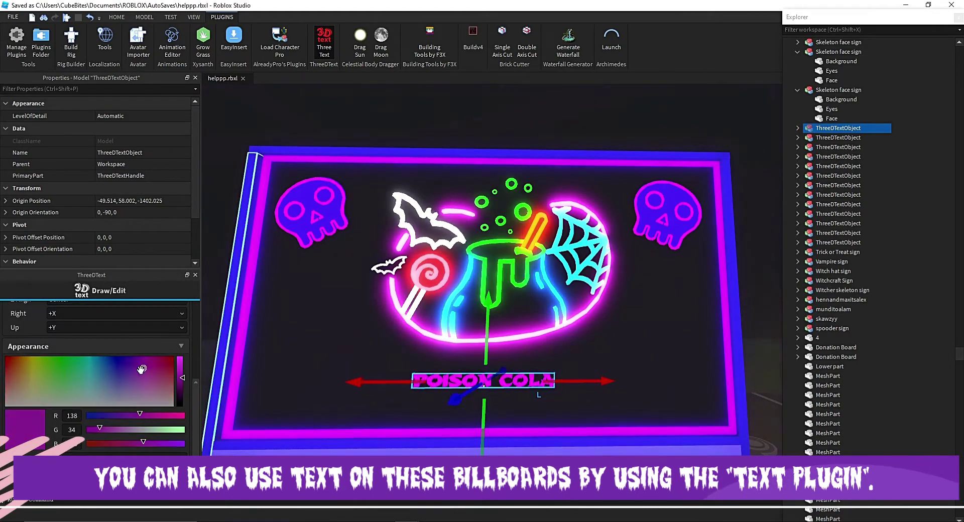
pyautogui.moveTo(182, 375); pyautogui.dragTo(182, 369)
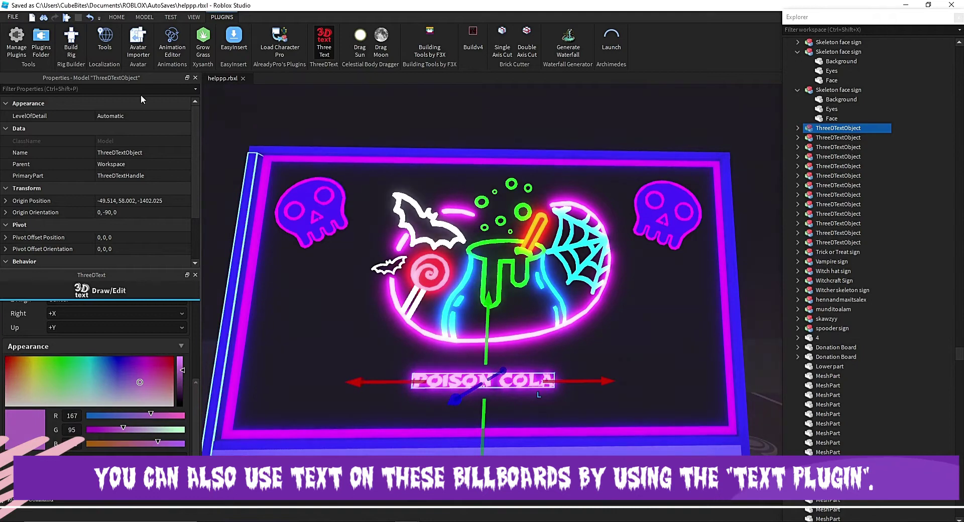
# - Enlarge the POISON COLA text, recolour it violet (RGB 84, 19, 186) and centre it below the cauldron sign
pyautogui.hotkey('ctrl', '3')
pyautogui.hotkey('ctrl', '2')
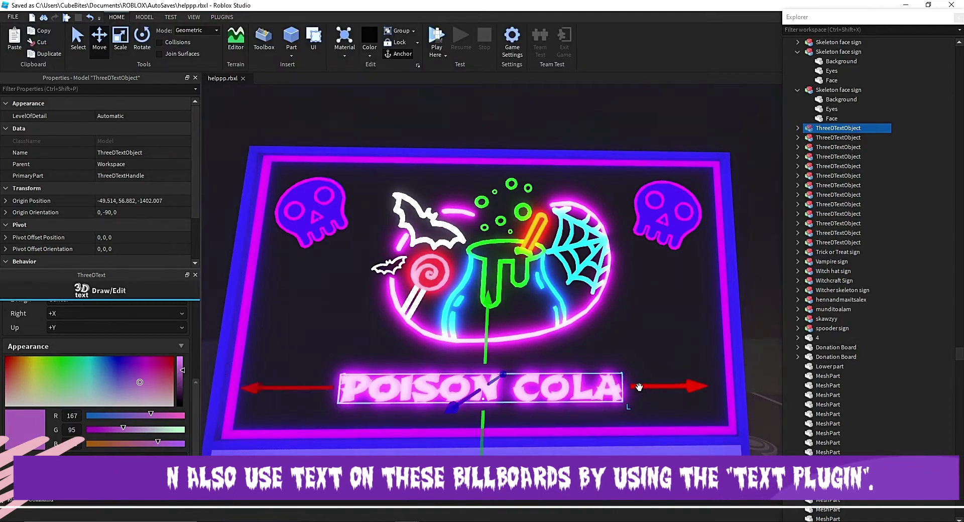
pyautogui.click(134, 371)
pyautogui.moveTo(134, 371); pyautogui.dragTo(129, 365)
pyautogui.moveTo(396, 398); pyautogui.dragTo(319, 389)
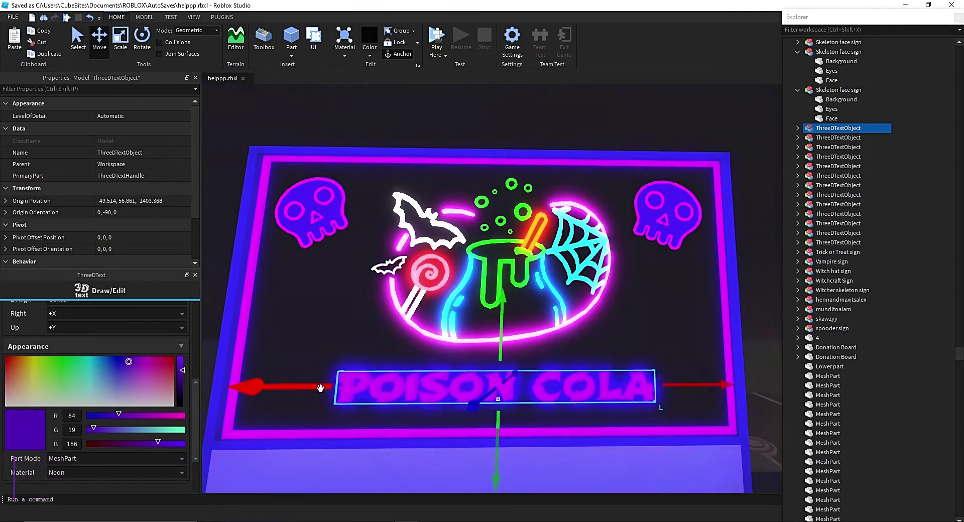
pyautogui.click(748, 298)
pyautogui.click(517, 272)
pyautogui.moveTo(642, 263); pyautogui.dragTo(639, 263)
pyautogui.click(755, 318)
# - Hide the object properties and position the small cauldron neon sign on the side board by the building's purple pillar
pyautogui.click(196, 78)
pyautogui.click(195, 79)
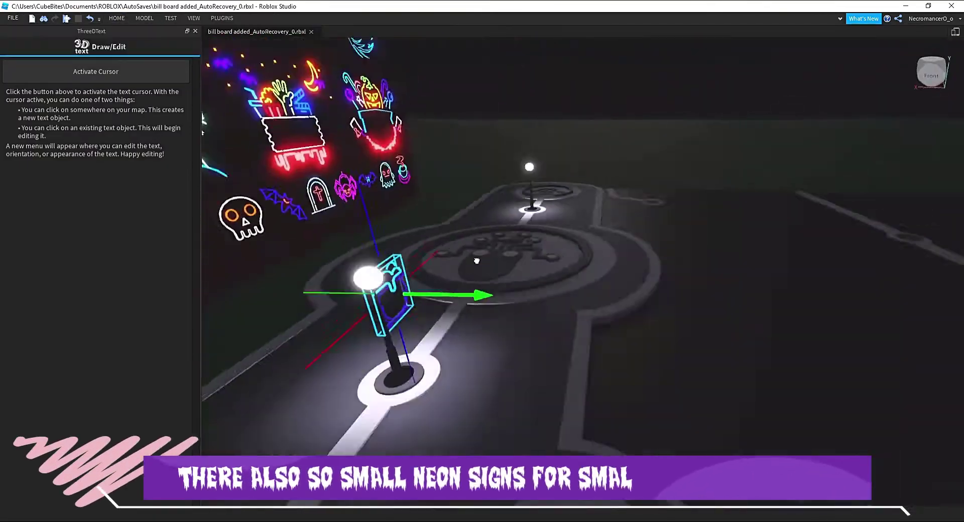
pyautogui.moveTo(476, 261); pyautogui.dragTo(419, 278, button='right')
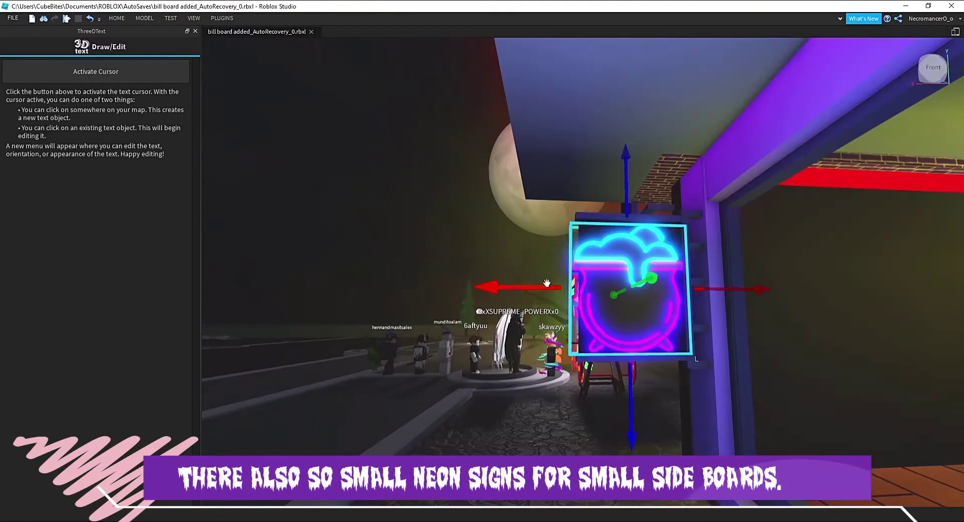
pyautogui.click(550, 284)
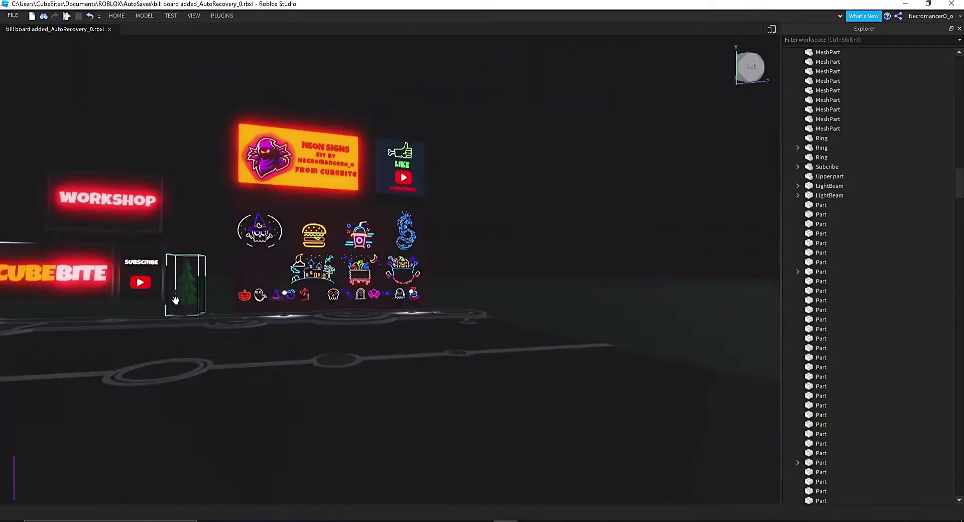
# - Duplicate the Mansion sign from the display wall and move the copy away from the original
pyautogui.scroll(-5, 376, 286)
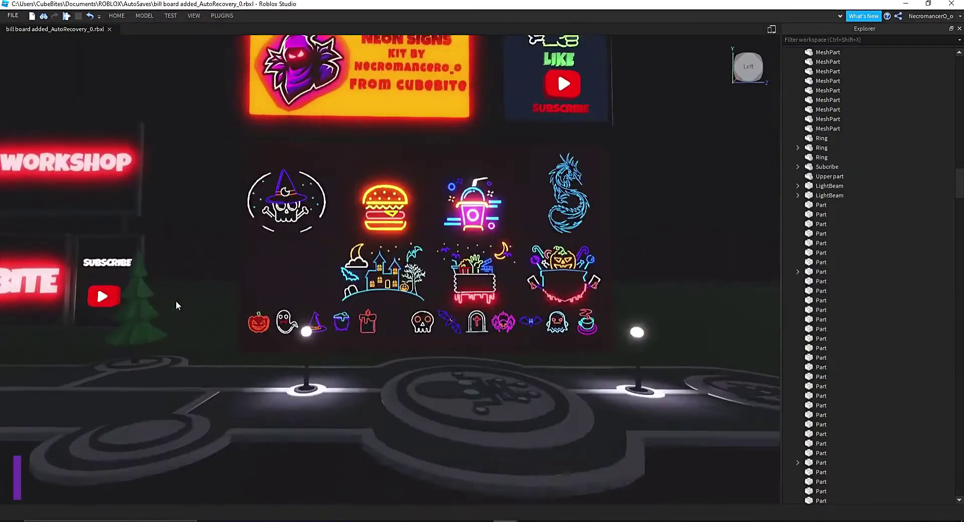
pyautogui.click(376, 287)
pyautogui.scroll(2, 376, 287)
pyautogui.hotkey('ctrl', 'd')
pyautogui.click(117, 15)
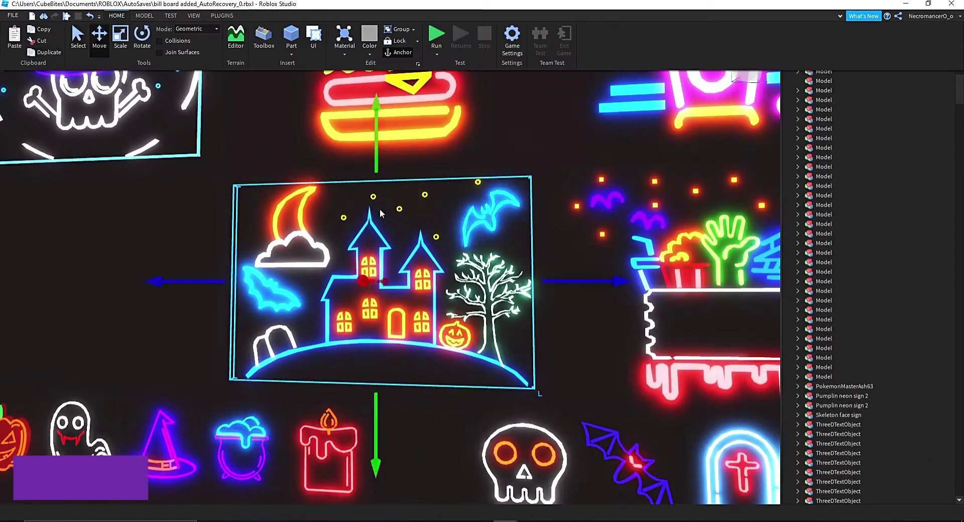
pyautogui.click(98, 41)
pyautogui.moveTo(522, 246); pyautogui.dragTo(487, 240, button='right')
pyautogui.moveTo(487, 241); pyautogui.dragTo(486, 240)
# - Rotate the Mansion sign copy to match the large advertising billboard and move it onto the board
pyautogui.click(117, 15)
pyautogui.click(144, 40)
pyautogui.moveTo(456, 303)
pyautogui.mouseDown()
pyautogui.moveTo(522, 293)
pyautogui.moveTo(457, 304)
pyautogui.mouseUp()
pyautogui.click(143, 16)
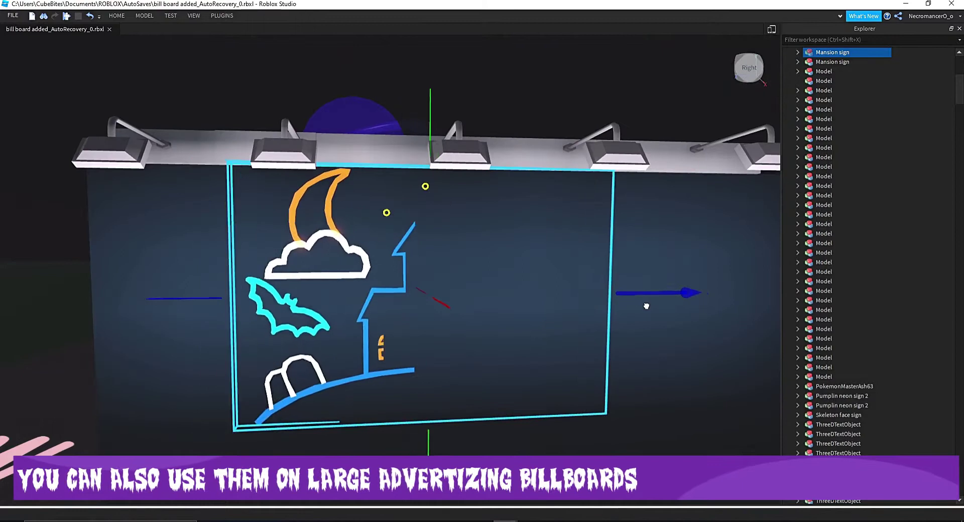
# - Bring the Mansion sign fully in front of the large billboard's face and clear the selection
pyautogui.click(116, 16)
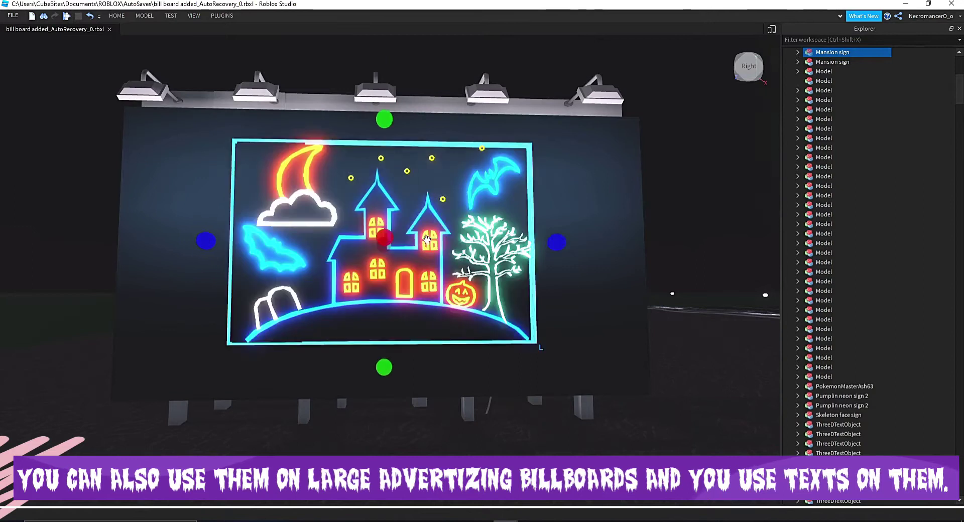
pyautogui.moveTo(559, 242); pyautogui.dragTo(530, 251, button='right')
pyautogui.click(117, 15)
pyautogui.click(84, 40)
pyautogui.moveTo(432, 206); pyautogui.dragTo(461, 203, button='right')
# - Add a 3D text object reading MANSION on the large billboard below the Mansion sign with the ThreeDText plugin
pyautogui.click(171, 16)
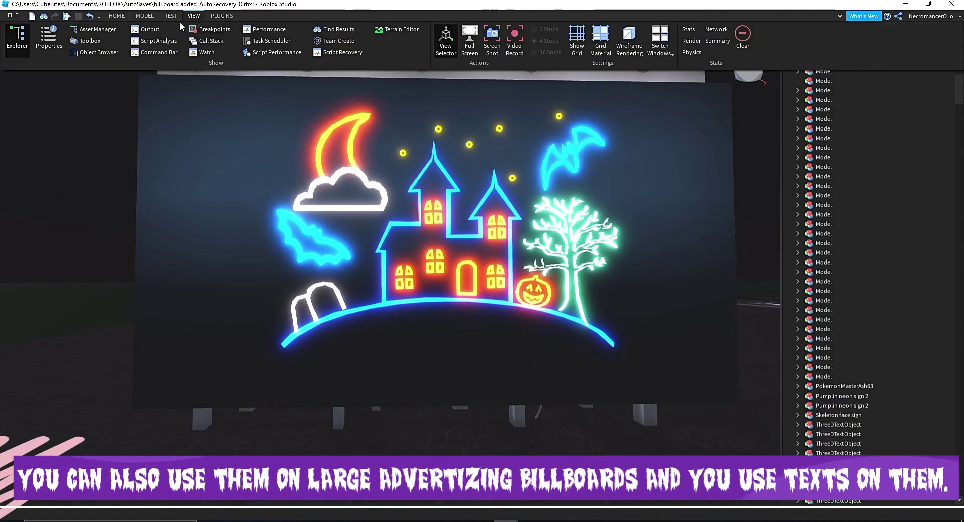
pyautogui.click(192, 17)
pyautogui.click(146, 17)
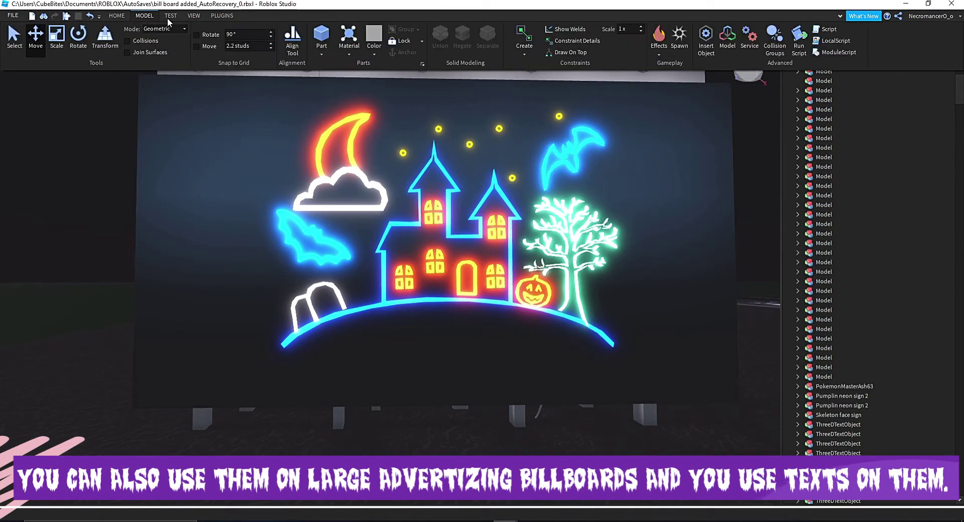
pyautogui.click(171, 17)
pyautogui.click(194, 17)
pyautogui.click(217, 19)
pyautogui.click(322, 38)
pyautogui.click(95, 71)
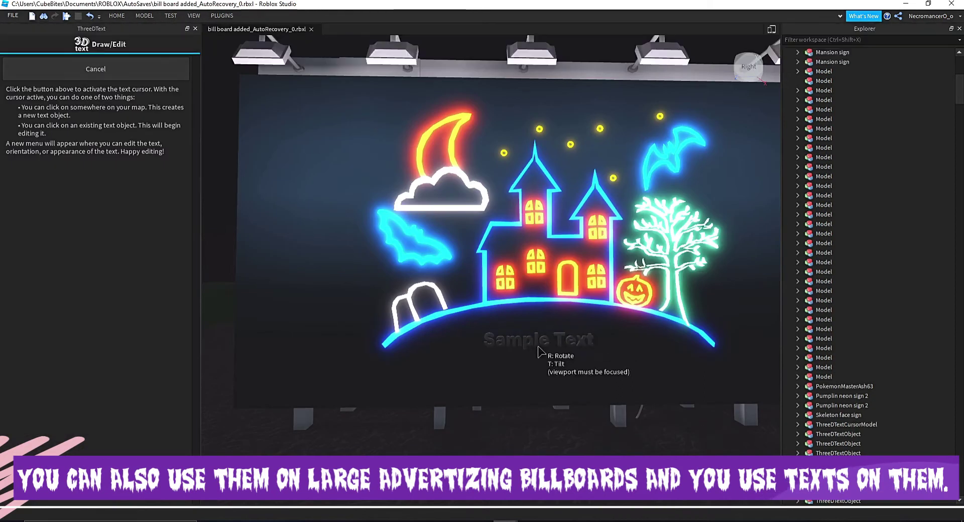
pyautogui.click(538, 347)
pyautogui.scroll(3, 537, 345)
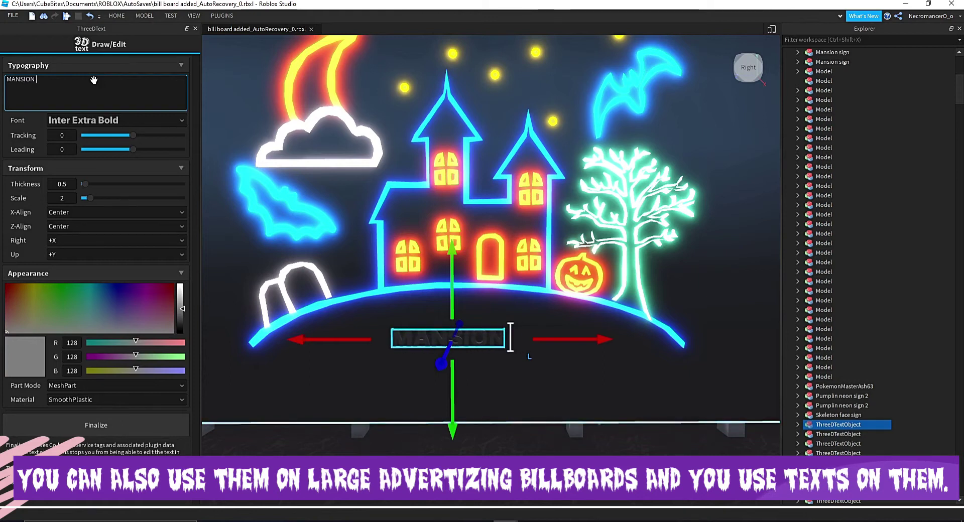
# - Colour the MANSION text turquoise (RGB 12, 166, 141) and set its material to Neon
pyautogui.click(167, 290)
pyautogui.click(181, 309)
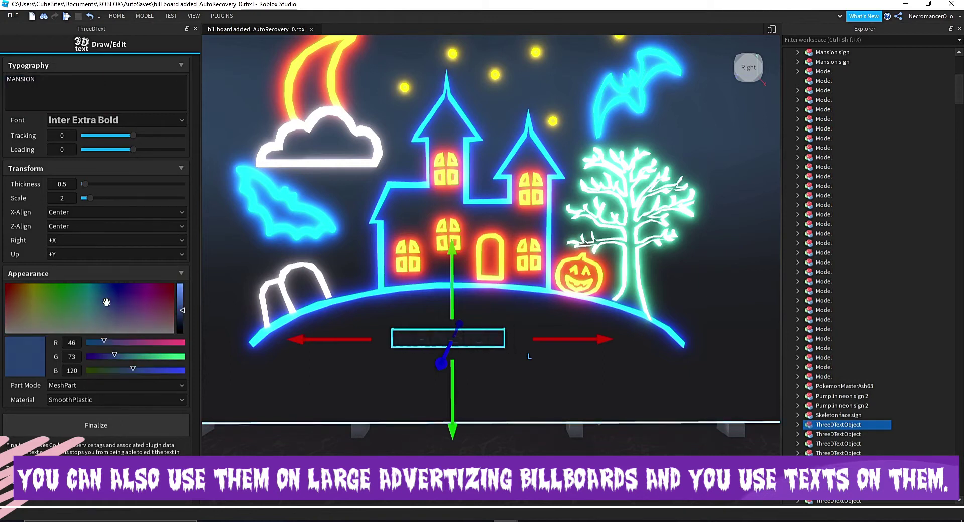
pyautogui.moveTo(191, 312); pyautogui.dragTo(192, 300)
pyautogui.click(115, 400)
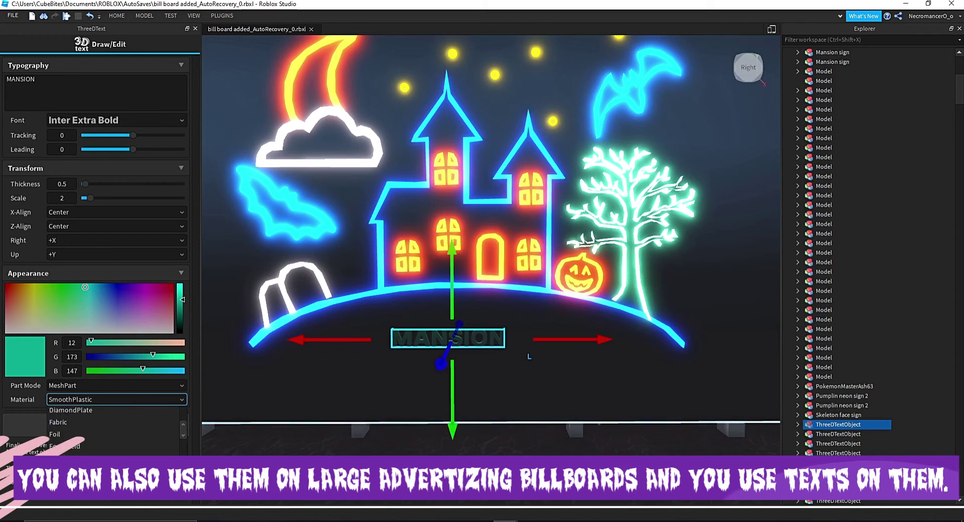
pyautogui.click(98, 444)
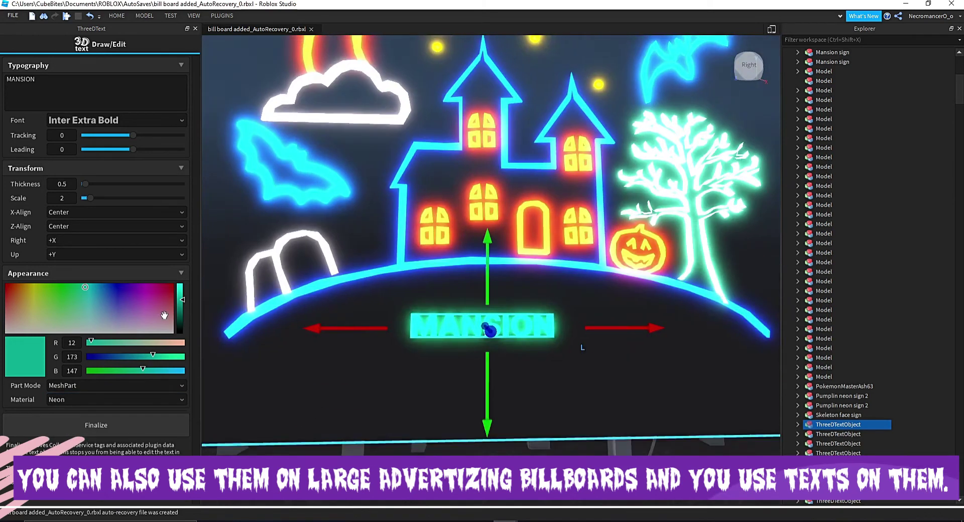
pyautogui.click(182, 300)
# - Change the MANSION text's font to Playfair Display Bold
pyautogui.click(115, 120)
pyautogui.scroll(-2, 120, 166)
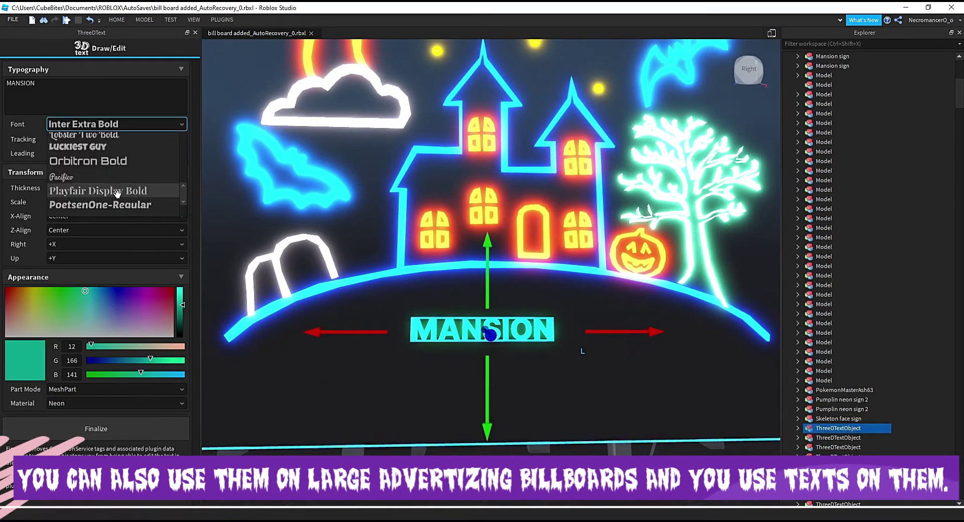
pyautogui.click(128, 188)
# - Enlarge the MANSION text and centre it under the hill line of the Mansion sign
pyautogui.scroll(-3, 604, 355)
pyautogui.moveTo(575, 308); pyautogui.dragTo(589, 309)
pyautogui.scroll(3, 590, 310)
pyautogui.click(112, 19)
pyautogui.click(106, 41)
pyautogui.moveTo(490, 363); pyautogui.dragTo(490, 374)
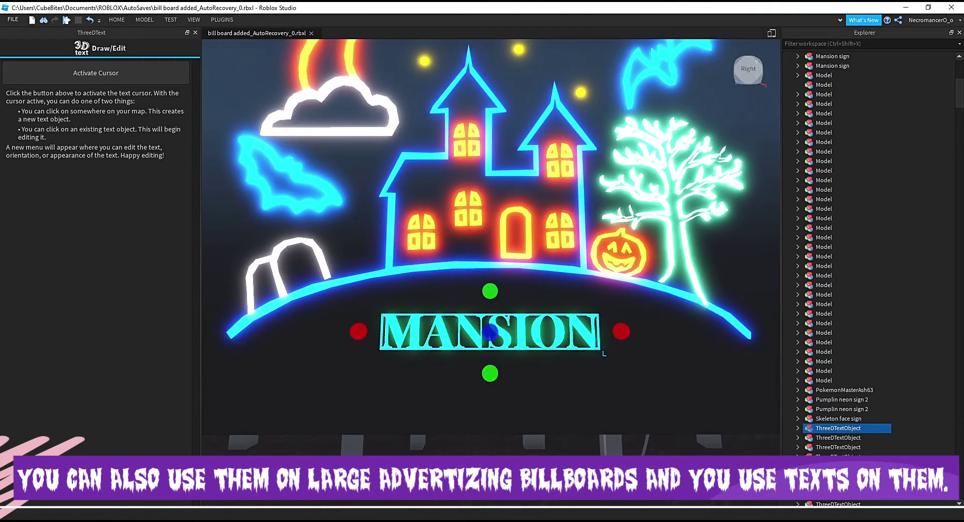
pyautogui.scroll(-2, 482, 367)
pyautogui.click(482, 367)
# - Hide the Explorer and add a second 3D text object reading $ FOR SALE $ below the MANSION text
pyautogui.click(222, 19)
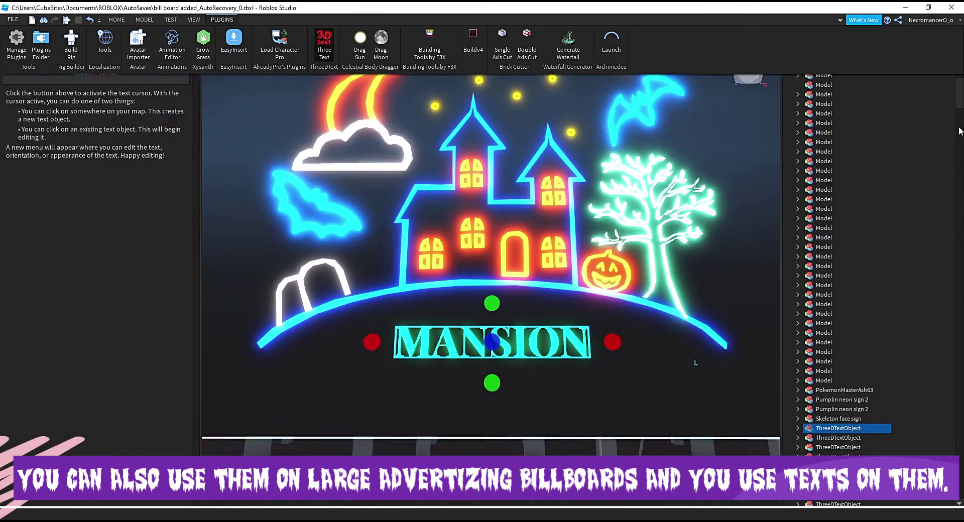
pyautogui.click(959, 132)
pyautogui.click(959, 32)
pyautogui.click(96, 74)
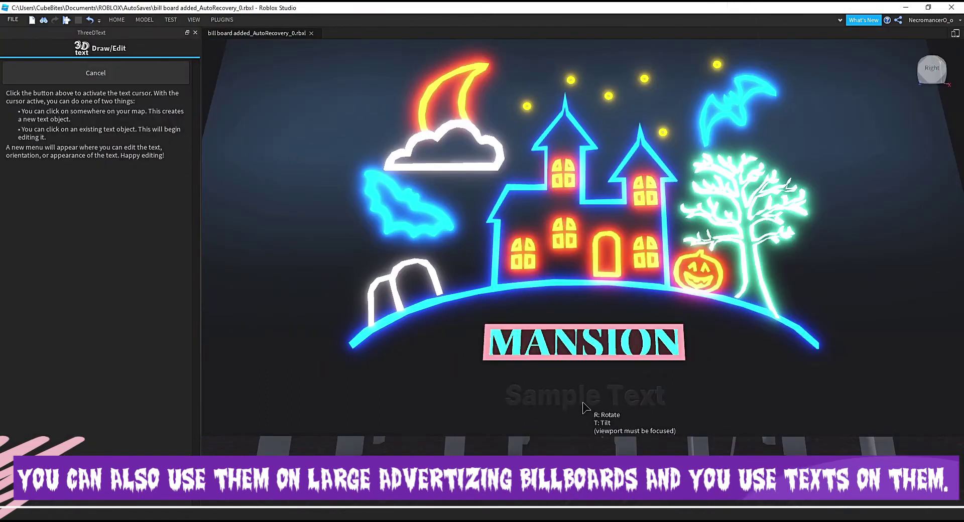
pyautogui.click(581, 395)
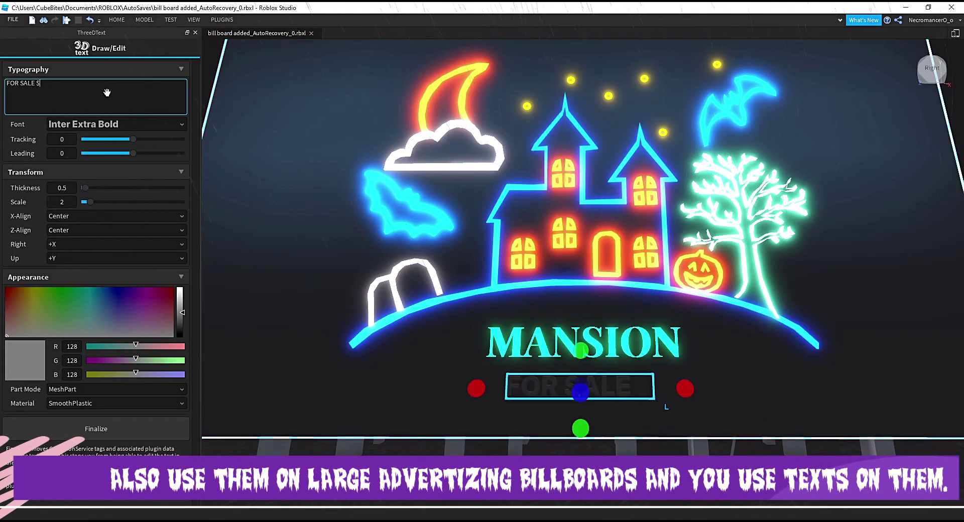
pyautogui.press('Home')
pyautogui.write('$')
# - Colour the $ FOR SALE $ text dark red (RGB 120, 4, 35) and set its material to Neon
pyautogui.moveTo(150, 310); pyautogui.dragTo(183, 313)
pyautogui.click(135, 402)
pyautogui.click(132, 459)
# - Try the Lapsus Pro Bold font on the $ FOR SALE $ text and settle on Shojumaru
pyautogui.click(116, 124)
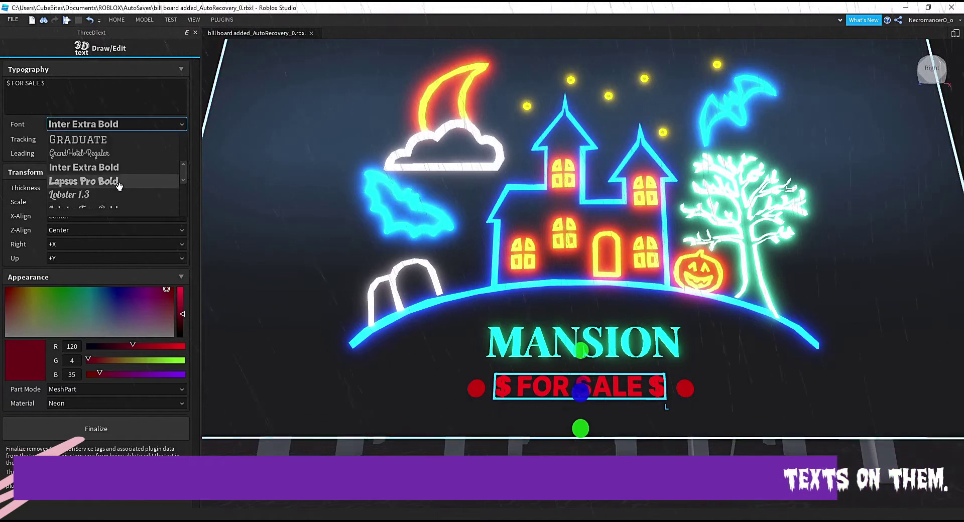
pyautogui.click(118, 181)
pyautogui.click(115, 124)
pyautogui.scroll(-2, 139, 181)
pyautogui.click(127, 201)
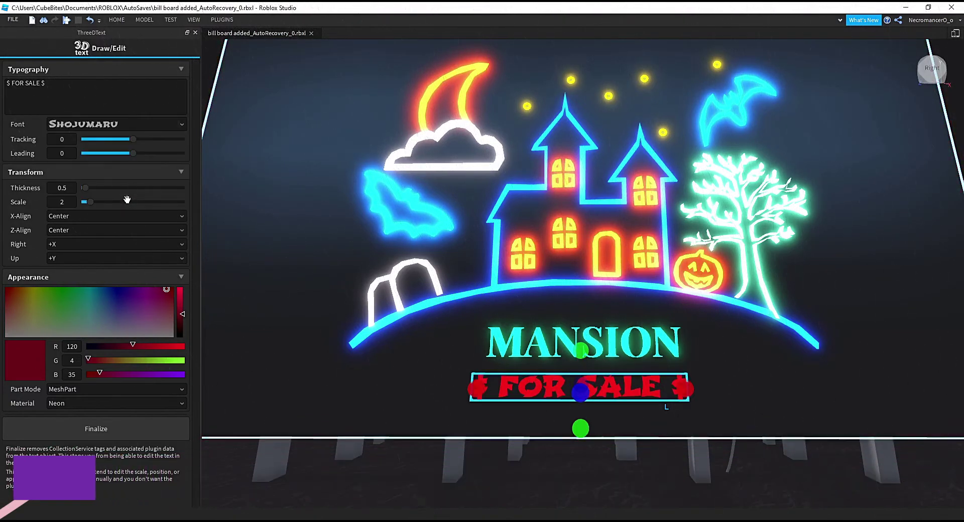
pyautogui.scroll(-1, 288, 247)
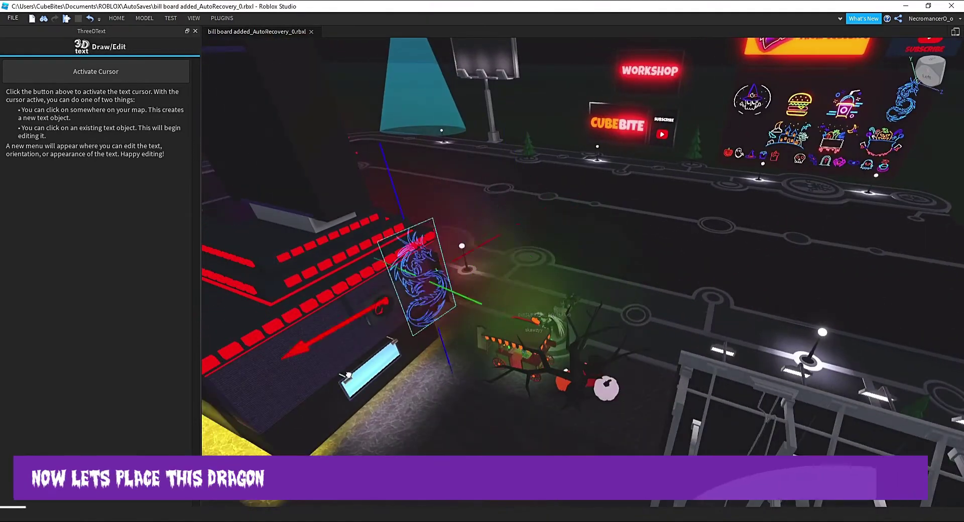
# - Place the blue dragon neon sign on the building wall beside the window and resize it to fit the space
pyautogui.scroll(3, 371, 372)
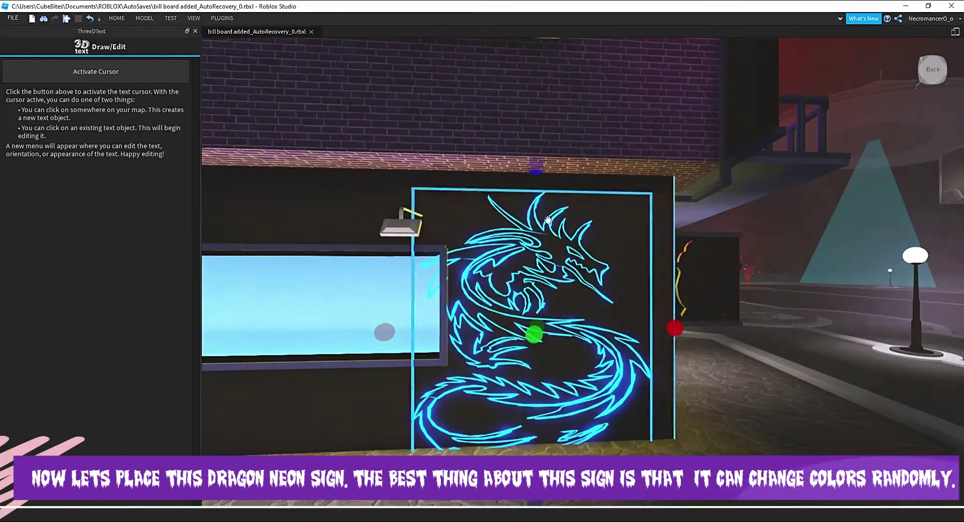
pyautogui.moveTo(536, 502); pyautogui.dragTo(535, 468)
pyautogui.moveTo(385, 316); pyautogui.dragTo(465, 317)
pyautogui.moveTo(675, 313); pyautogui.dragTo(637, 313)
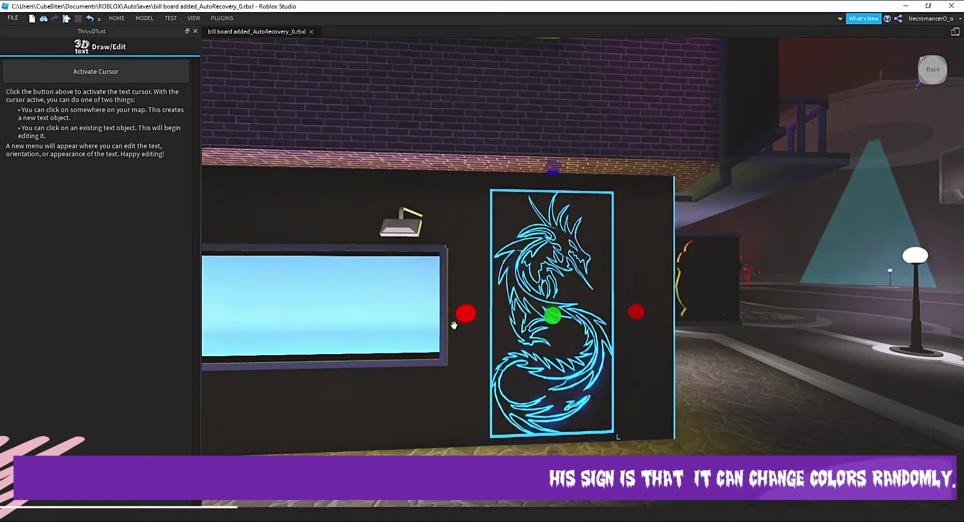
pyautogui.moveTo(465, 316); pyautogui.dragTo(477, 316)
pyautogui.moveTo(640, 314); pyautogui.dragTo(660, 314)
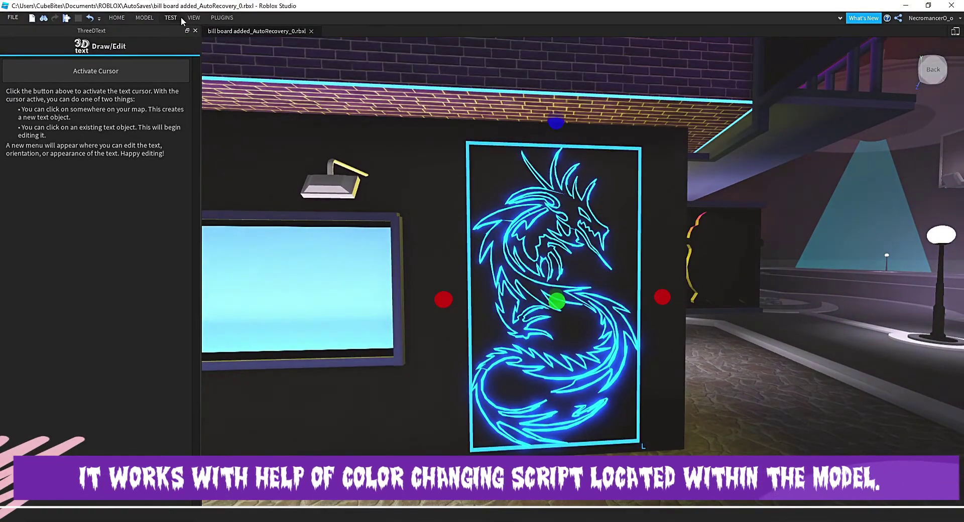
# - Close the ThreeDText plugin window to give the dragon sign more viewing space
pyautogui.click(195, 31)
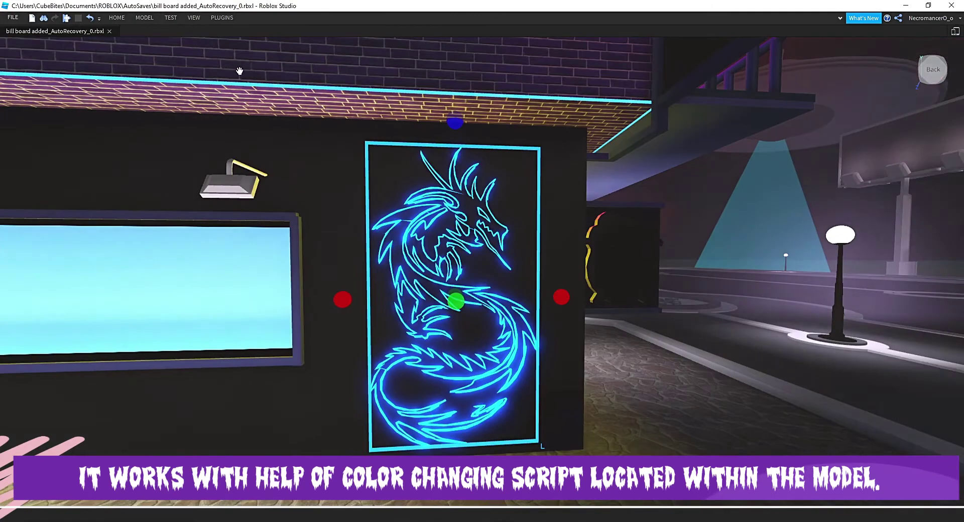
pyautogui.moveTo(240, 71); pyautogui.dragTo(237, 72, button='right')
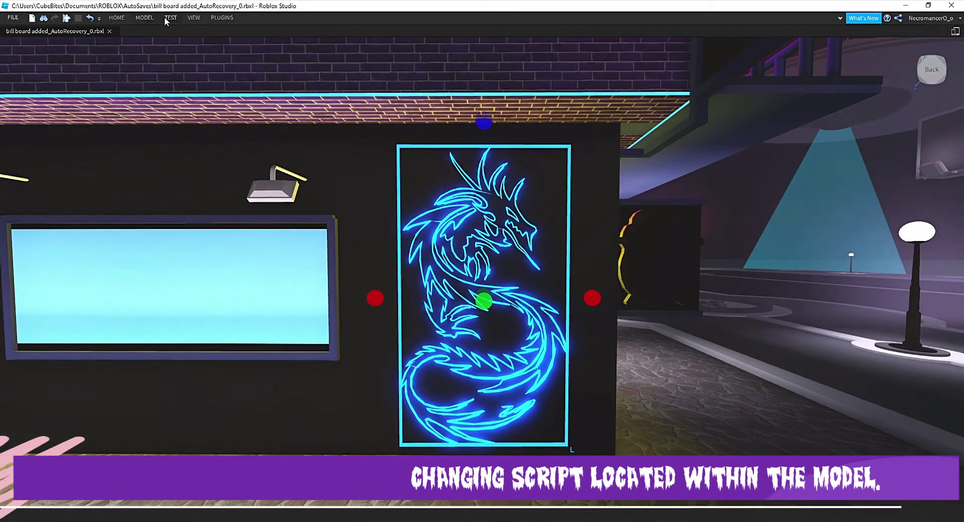
# - Inspect the Dragon neon sign model's properties and read the colour-changing Script inside its Dragon mesh
pyautogui.click(194, 18)
pyautogui.click(17, 40)
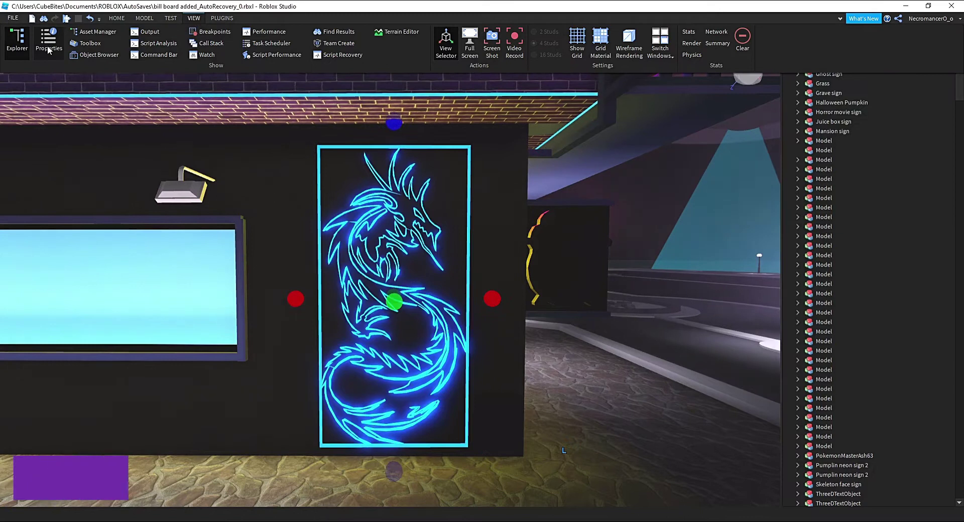
pyautogui.click(49, 48)
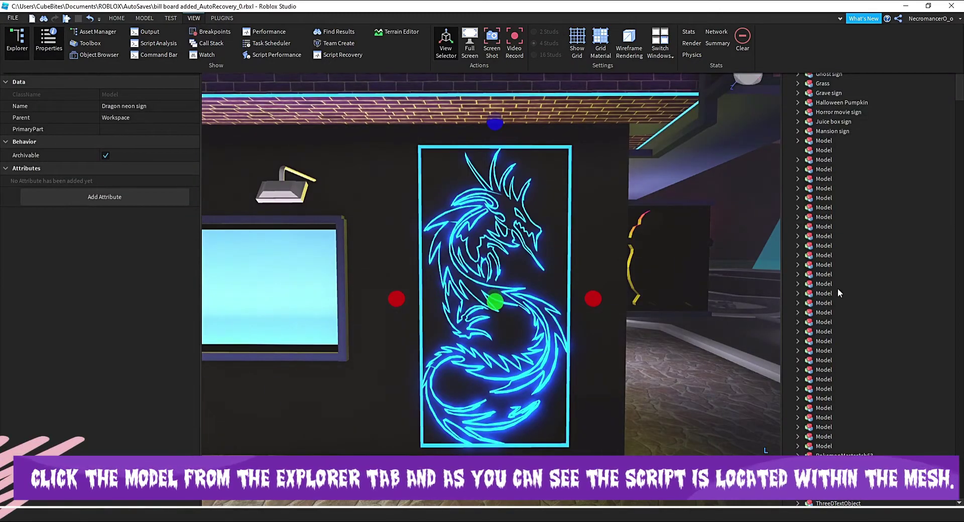
pyautogui.click(130, 219)
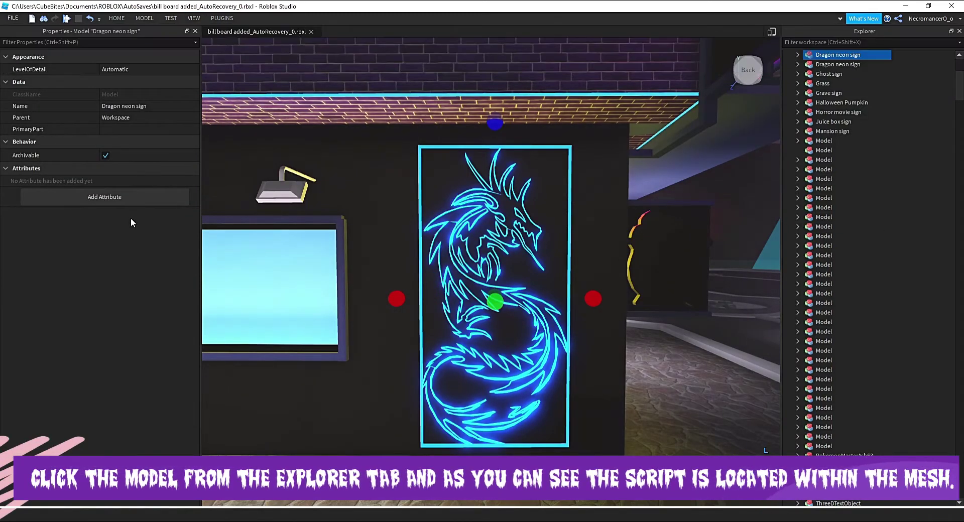
pyautogui.click(195, 31)
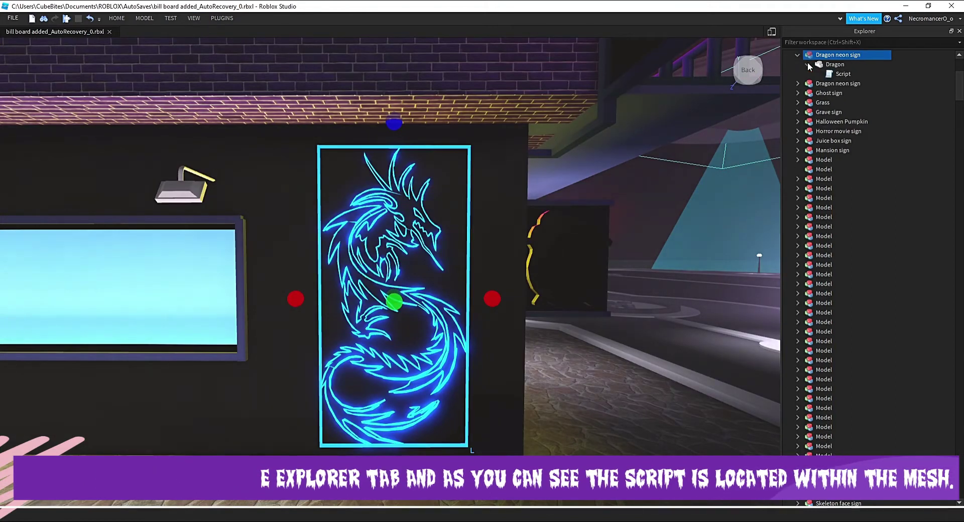
pyautogui.doubleClick(844, 75)
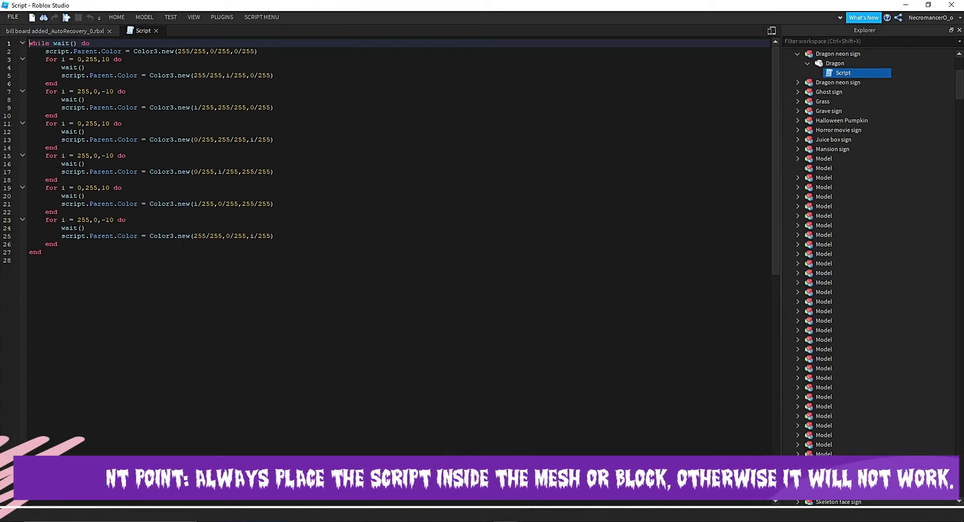
pyautogui.click(157, 30)
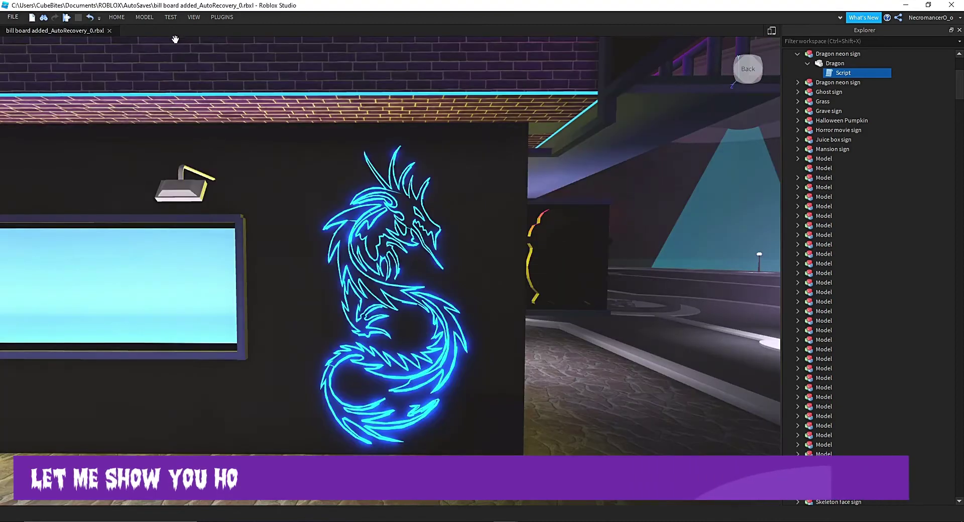
# - Run the simulation to watch the dragon neon sign cycle through its colours, and stop it
pyautogui.click(176, 17)
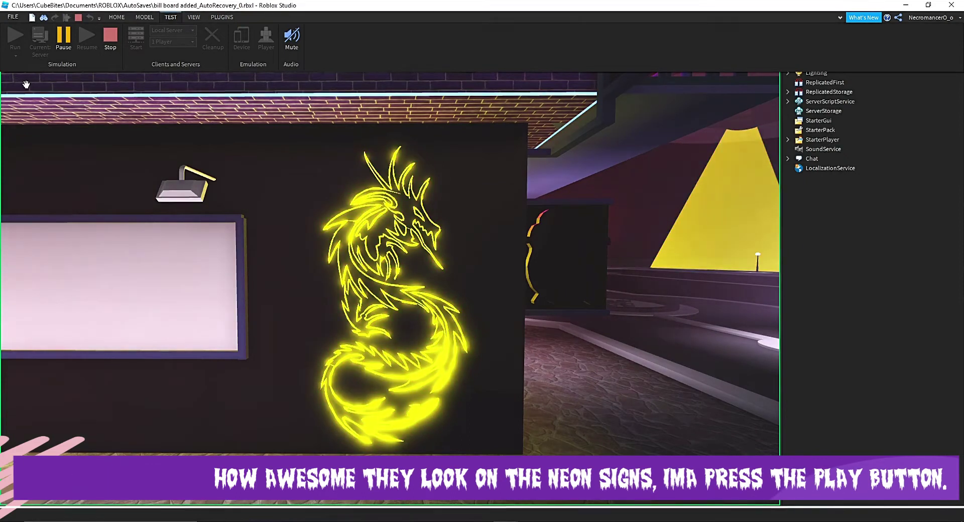
pyautogui.click(111, 40)
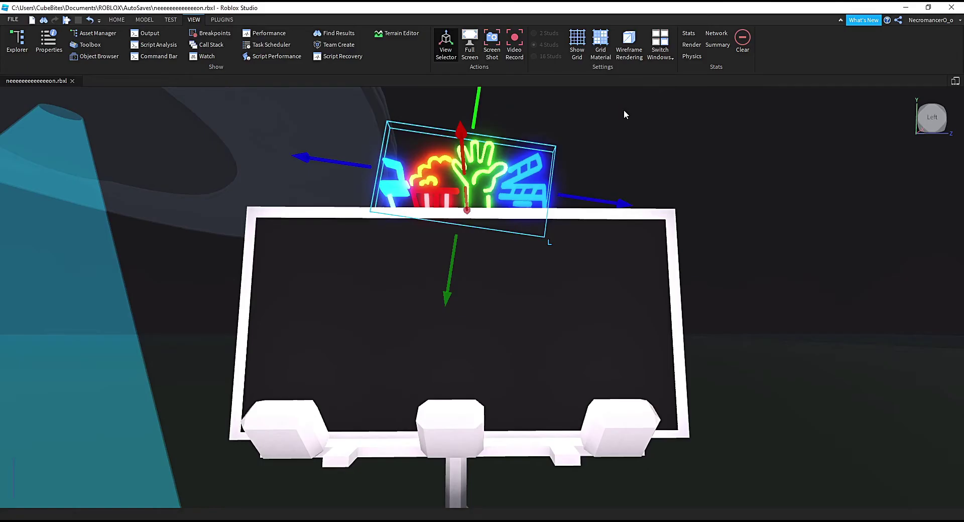
# - Apply the For bloxy Cola image from My Images as a decal on the billboard's dark panel
pyautogui.click(145, 20)
pyautogui.click(117, 20)
pyautogui.click(265, 43)
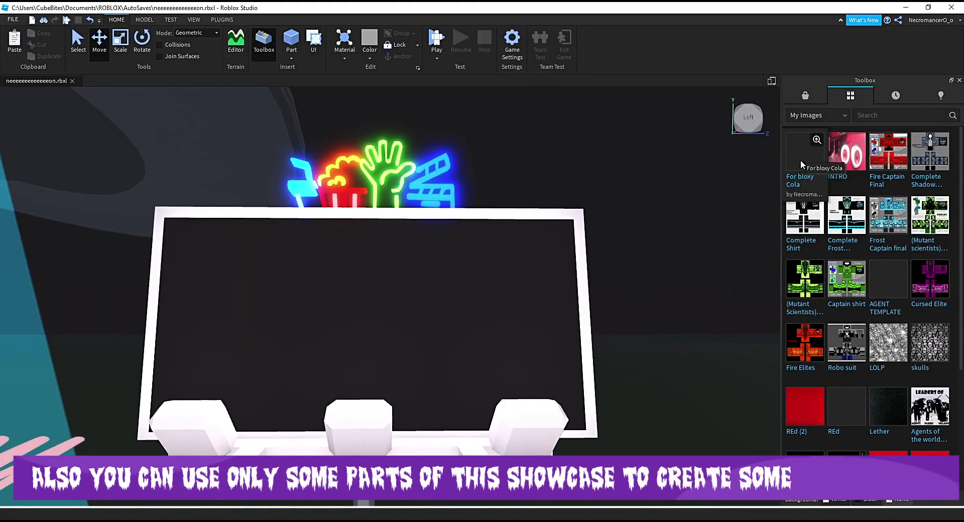
pyautogui.click(194, 19)
pyautogui.click(21, 47)
pyautogui.click(470, 293)
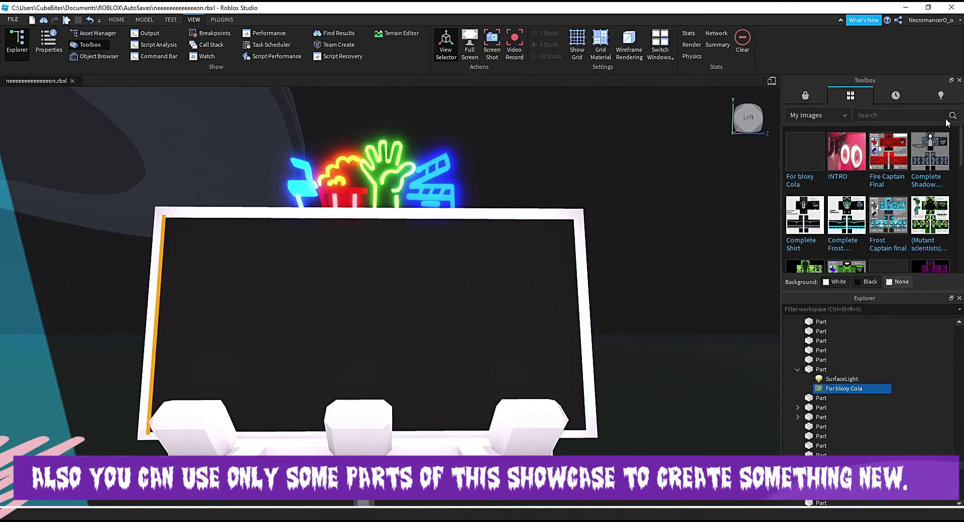
# - Set the For bloxy Cola decal's face to Left and close the Toolbox, Properties and Explorer windows
pyautogui.click(959, 80)
pyautogui.click(49, 44)
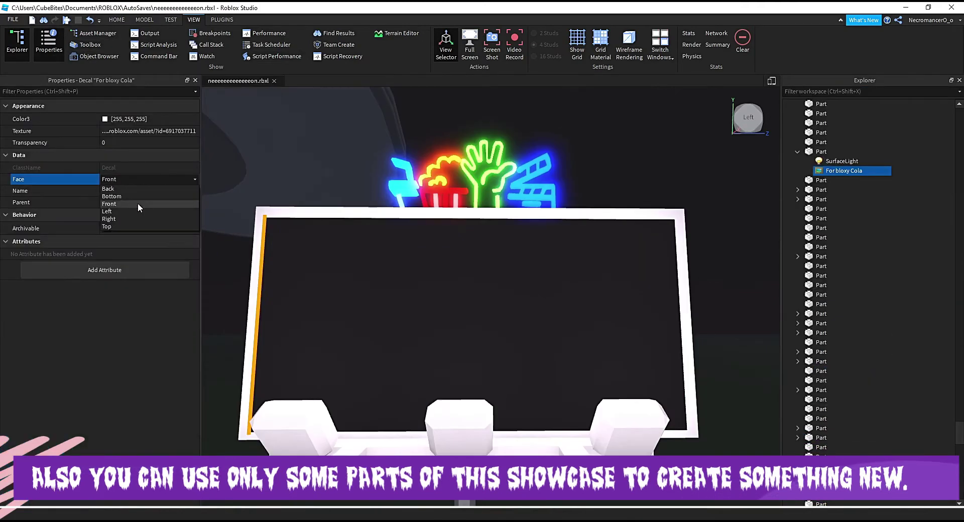
pyautogui.click(138, 212)
pyautogui.click(195, 80)
pyautogui.click(959, 80)
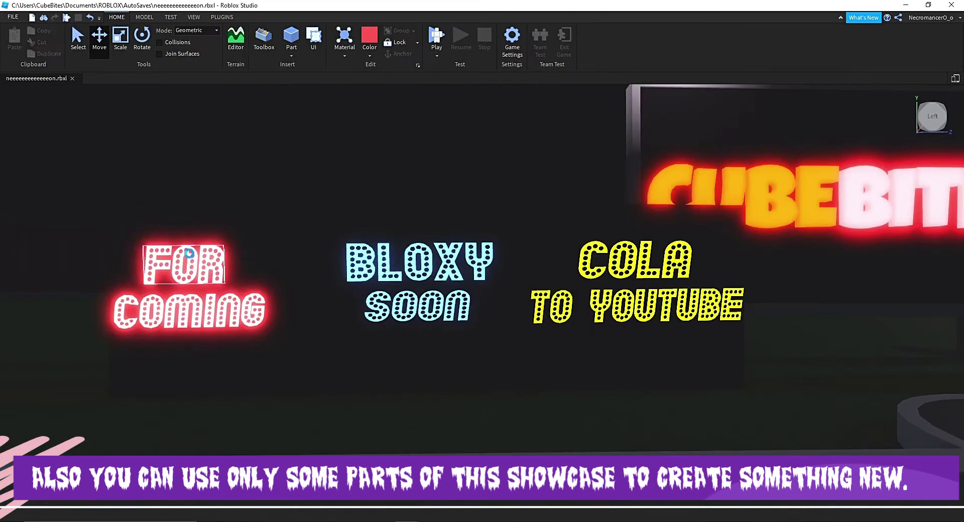
# - Select the FOR BLOXY COLA and COMING SOON TO YOUTUBE neon texts together and move them onto the billboard above the three characters
pyautogui.click(189, 254)
pyautogui.keyDown('ctrl'); pyautogui.click(219, 313); pyautogui.keyUp('ctrl')
pyautogui.keyDown('ctrl'); pyautogui.click(396, 267); pyautogui.keyUp('ctrl')
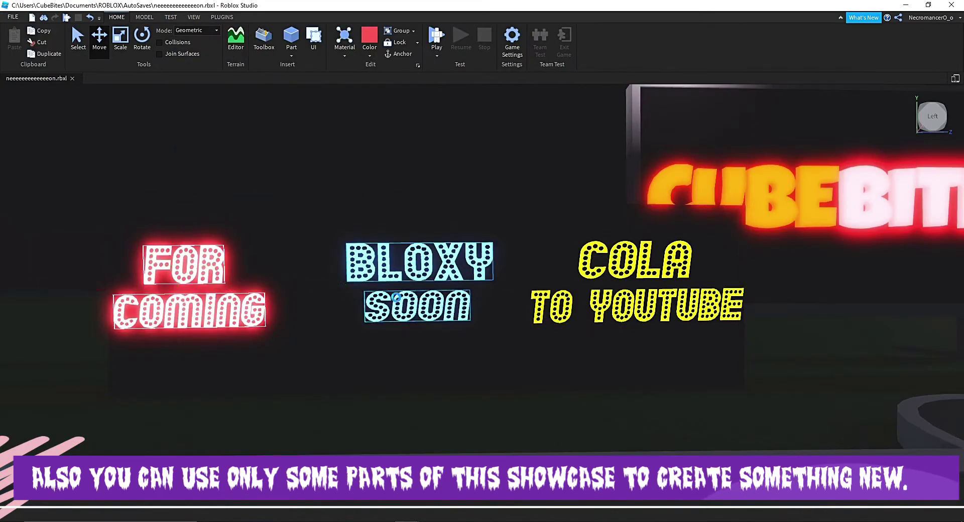
pyautogui.scroll(-3, 465, 252)
pyautogui.moveTo(465, 252); pyautogui.dragTo(465, 193)
pyautogui.moveTo(465, 193); pyautogui.dragTo(475, 227, button='right')
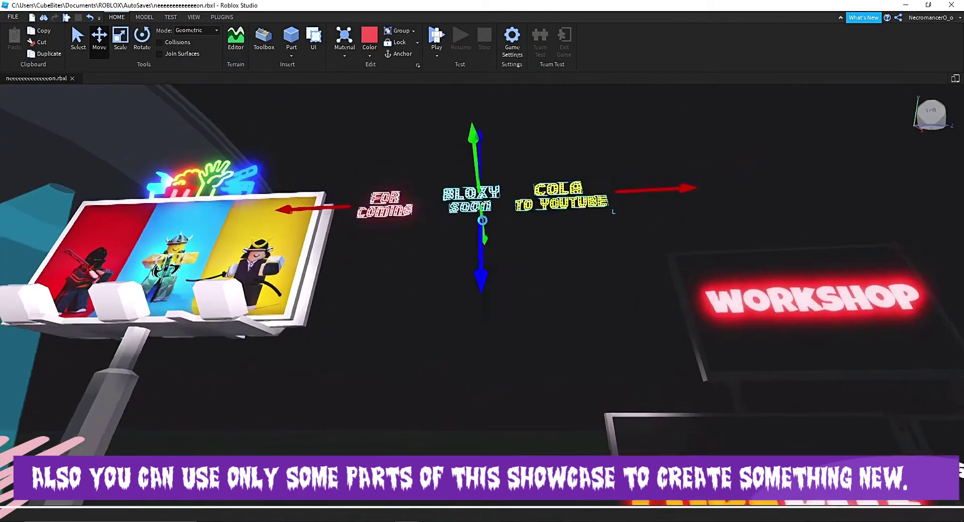
pyautogui.press('a')
pyautogui.moveTo(315, 252); pyautogui.dragTo(308, 246)
pyautogui.press('w')
pyautogui.press('d')
pyautogui.press('s')
# - Examine the billboard's image and neon lettering from close up and from further away
pyautogui.click(646, 189)
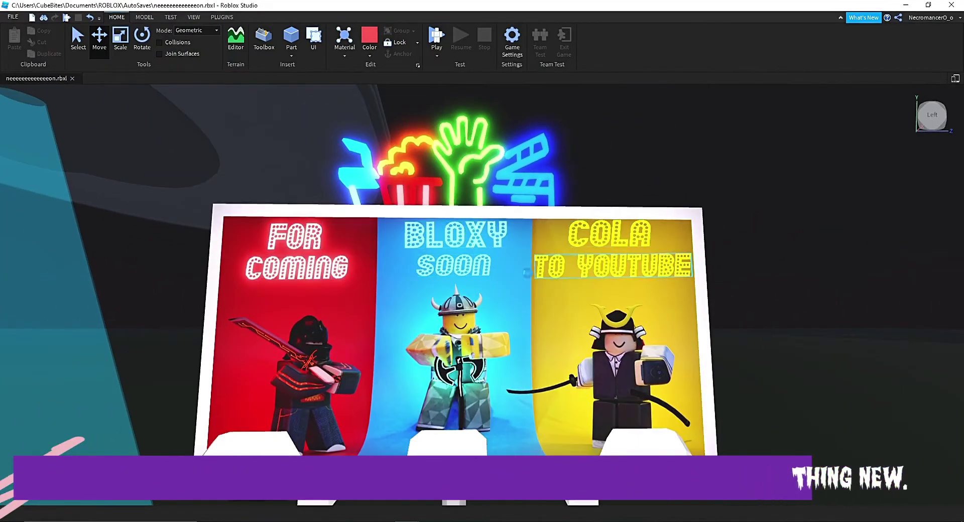
pyautogui.moveTo(624, 260); pyautogui.dragTo(600, 272, button='right')
pyautogui.press('w')
pyautogui.press('s')
pyautogui.moveTo(645, 188); pyautogui.dragTo(669, 159, button='right')
pyautogui.press('w')
pyautogui.press('s')
pyautogui.press('s')
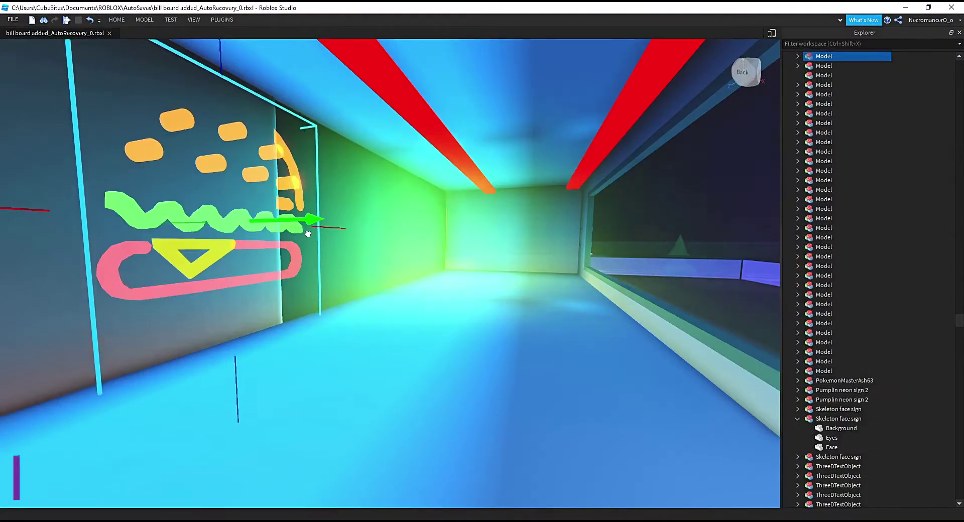
# - Adjust the height of the neon burger sign on the restaurant's interior wall with the Move tool
pyautogui.press('f')
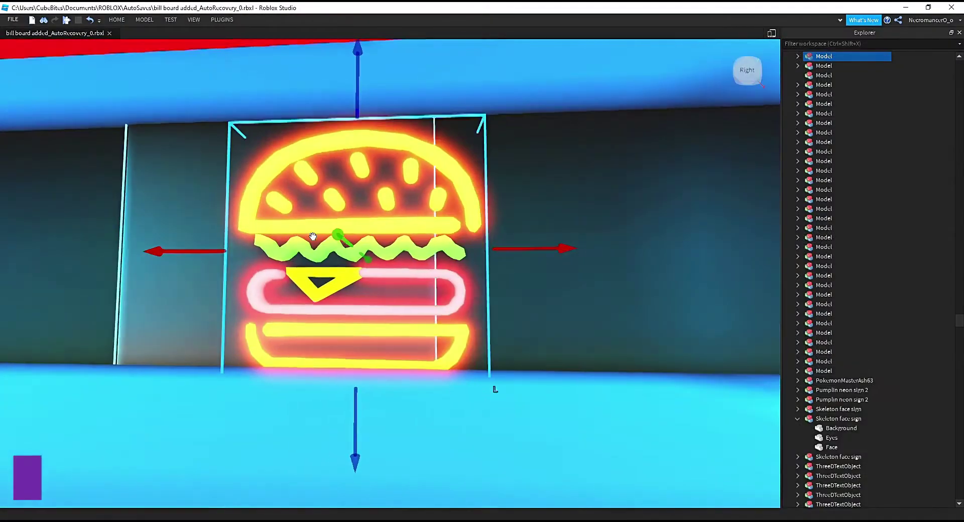
pyautogui.click(125, 50)
pyautogui.click(116, 20)
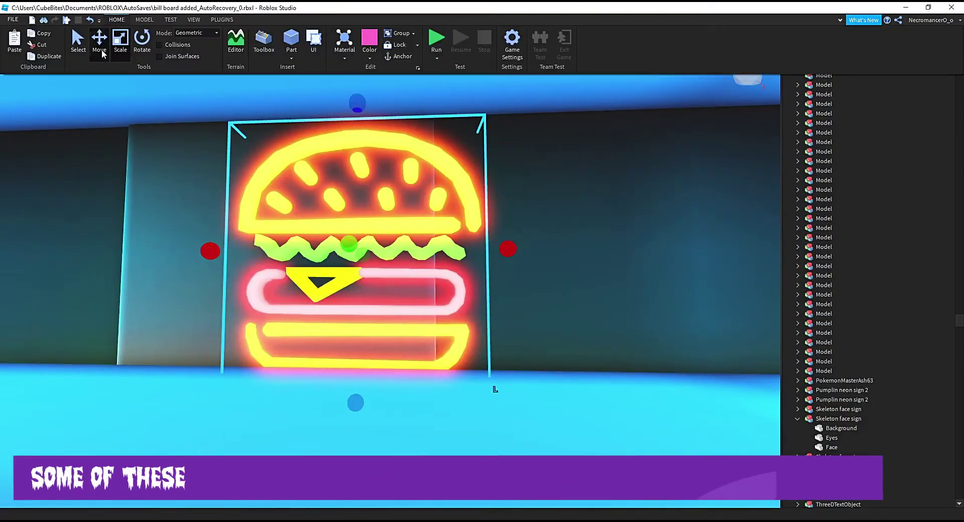
pyautogui.click(99, 52)
pyautogui.moveTo(360, 419); pyautogui.dragTo(360, 403)
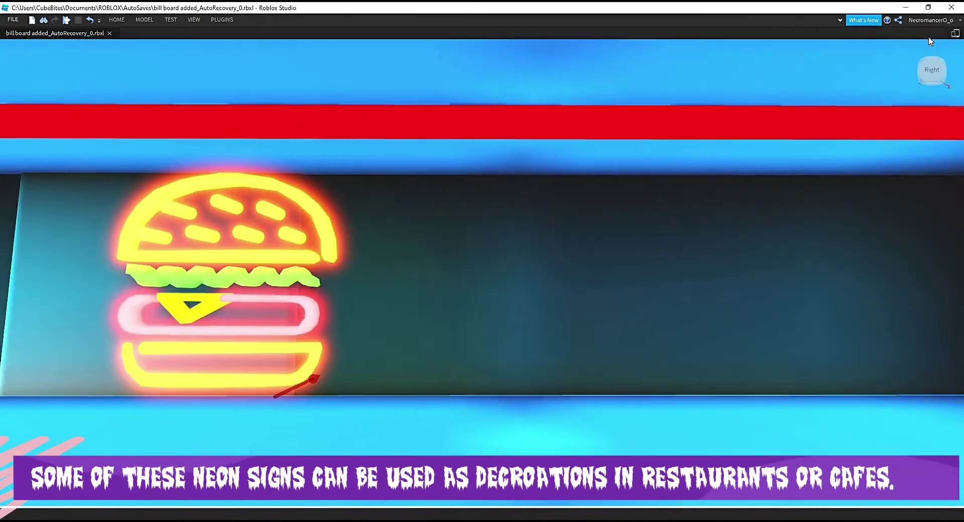
# - Add the 3D text BONELESS to the wall beside the burger sign in the Lapsus Pro Bold font
pyautogui.click(124, 21)
pyautogui.click(194, 21)
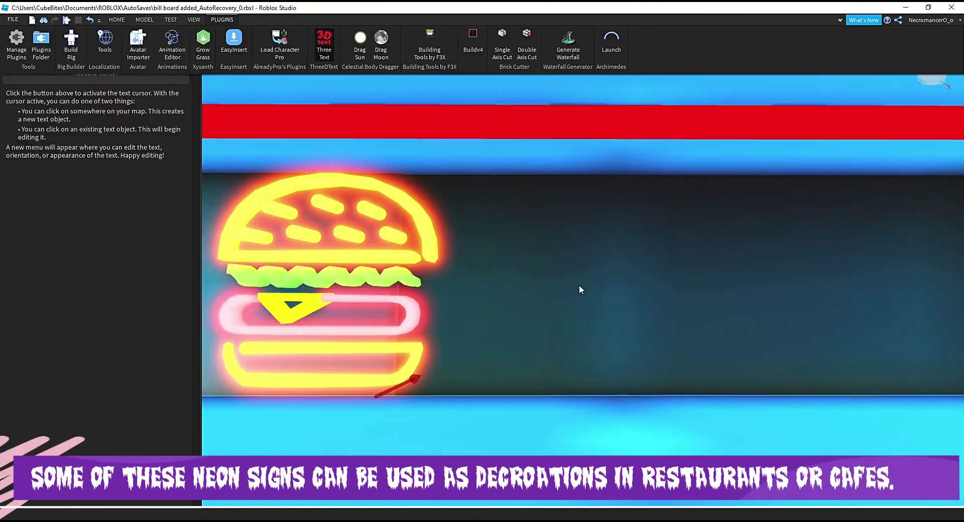
pyautogui.click(579, 284)
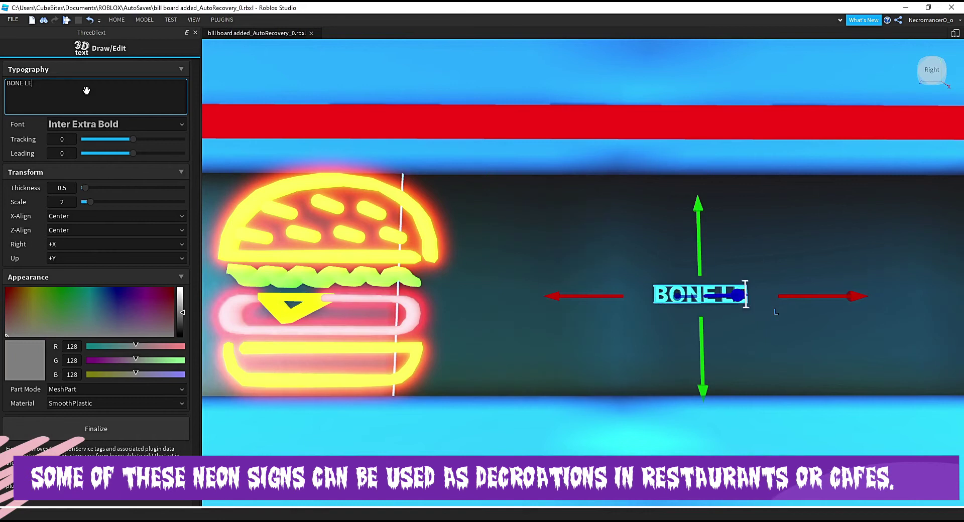
pyautogui.click(123, 124)
pyautogui.scroll(-4, 122, 198)
pyautogui.scroll(4, 124, 198)
pyautogui.click(125, 196)
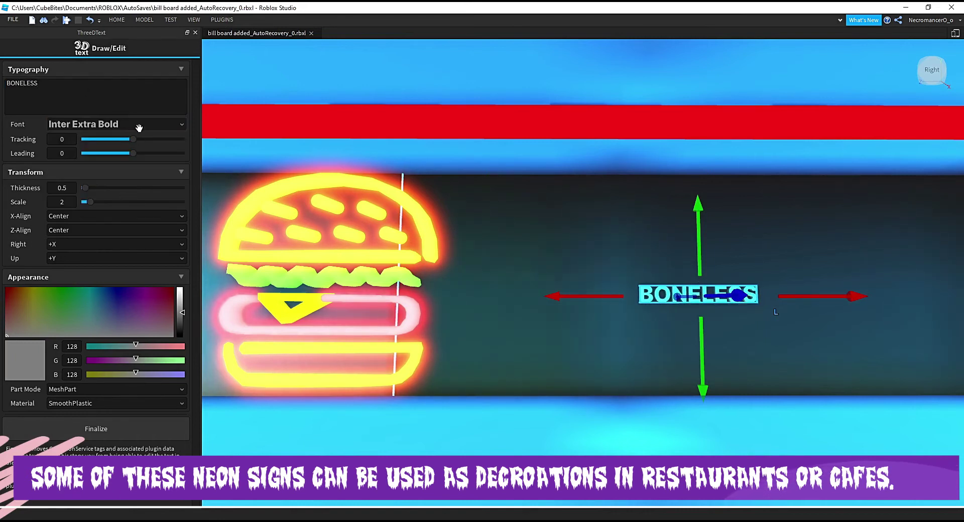
pyautogui.click(140, 127)
pyautogui.click(138, 175)
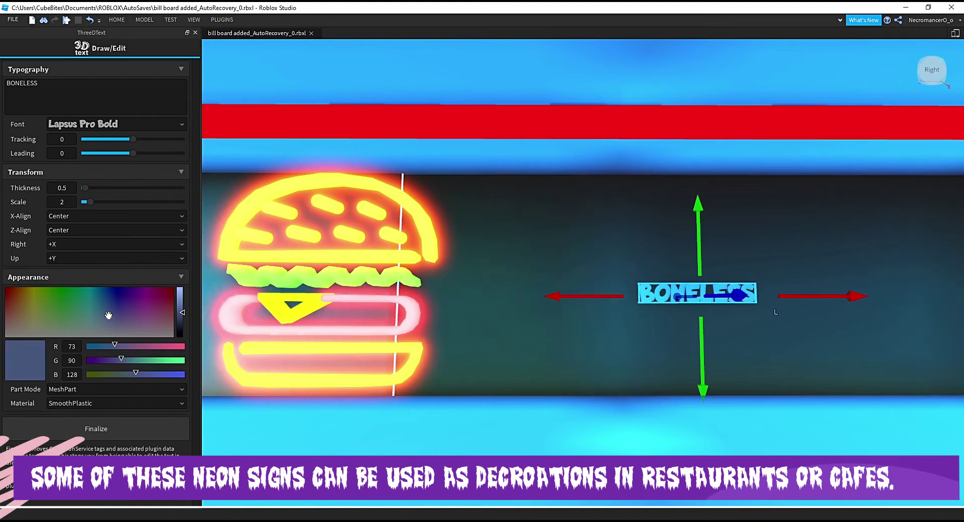
# - Colour the BONELESS text bright red and finalize it
pyautogui.moveTo(182, 313); pyautogui.dragTo(185, 300)
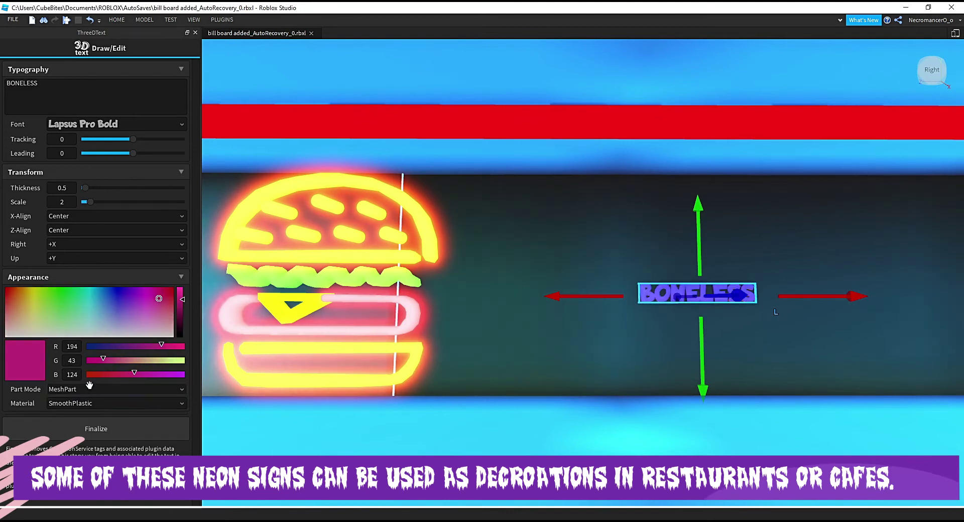
pyautogui.click(94, 456)
pyautogui.moveTo(183, 300); pyautogui.dragTo(182, 310)
pyautogui.click(173, 292)
pyautogui.moveTo(448, 346); pyautogui.dragTo(449, 344, button='right')
pyautogui.press('d')
pyautogui.click(96, 429)
# - Enlarge the BONELESS text on the restaurant wall with the Scale tool
pyautogui.click(517, 319)
pyautogui.click(116, 19)
pyautogui.click(120, 44)
pyautogui.keyDown('shift'); pyautogui.moveTo(535, 346); pyautogui.dragTo(582, 392); pyautogui.keyUp('shift')
pyautogui.moveTo(582, 392); pyautogui.dragTo(570, 380, button='right')
pyautogui.press('s')
# - Move the BONELESS text to the upper part of the wall beside the burger sign
pyautogui.click(116, 19)
pyautogui.click(99, 45)
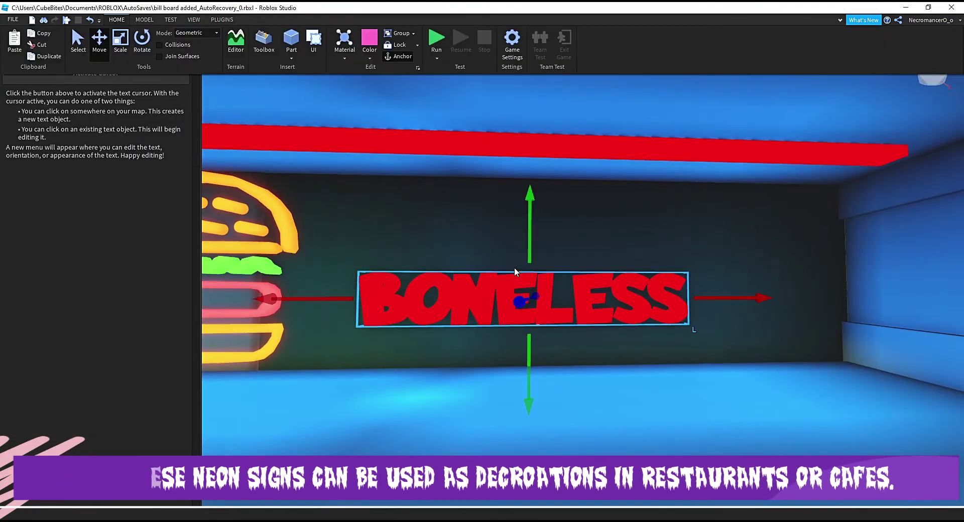
pyautogui.moveTo(528, 241); pyautogui.dragTo(523, 175)
pyautogui.moveTo(317, 168); pyautogui.dragTo(307, 167, button='right')
pyautogui.press('d')
pyautogui.moveTo(601, 216); pyautogui.dragTo(613, 217)
pyautogui.press('a')
pyautogui.moveTo(613, 217); pyautogui.dragTo(613, 217, button='right')
# - Add the 3D text BURGER below BONELESS in the Lapsus Pro Bold font
pyautogui.click(96, 73)
pyautogui.click(551, 318)
pyautogui.press('BackSpace')
pyautogui.press('BackSpace')
pyautogui.press('BackSpace')
pyautogui.press('BackSpace')
pyautogui.press('BackSpace')
pyautogui.press('BackSpace')
pyautogui.press('BackSpace')
pyautogui.press('BackSpace')
pyautogui.press('BackSpace')
pyautogui.press('BackSpace')
pyautogui.write('B')
pyautogui.click(116, 124)
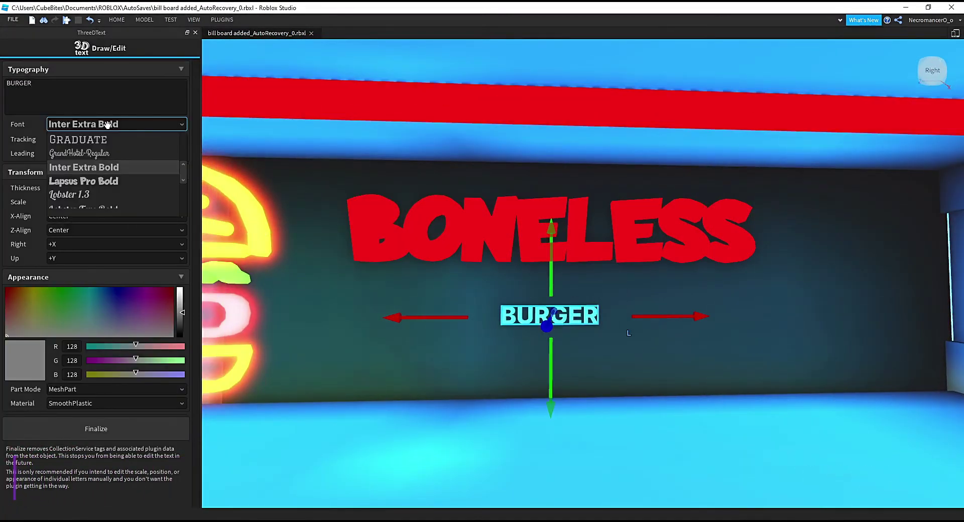
pyautogui.click(100, 184)
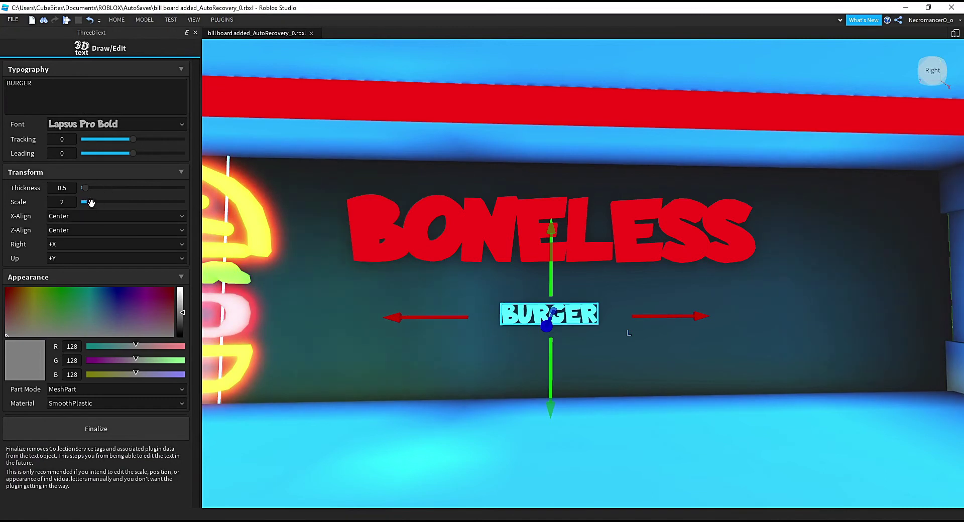
# - Set the BURGER text's scale to 5 and its material to Neon
pyautogui.moveTo(89, 203); pyautogui.dragTo(106, 204)
pyautogui.moveTo(141, 294)
pyautogui.mouseDown()
pyautogui.moveTo(163, 304)
pyautogui.moveTo(118, 337)
pyautogui.mouseUp()
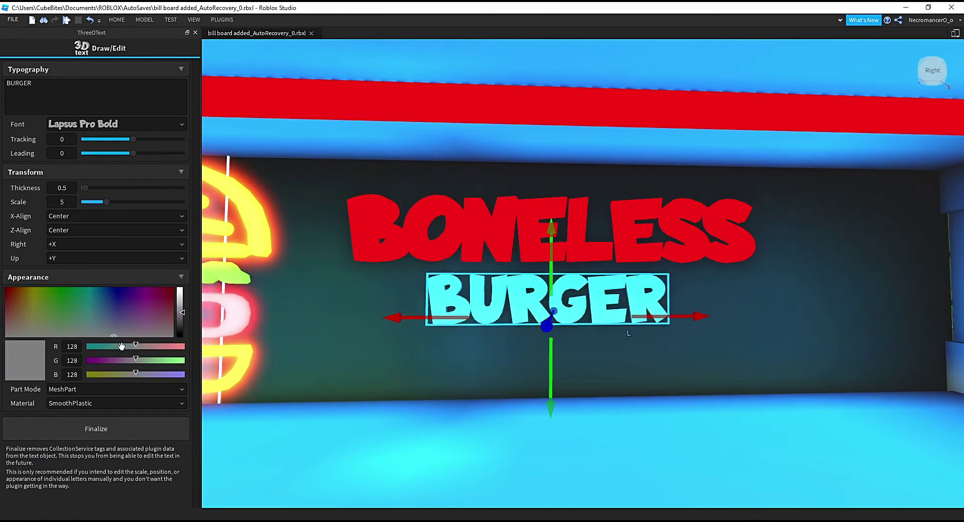
pyautogui.click(100, 404)
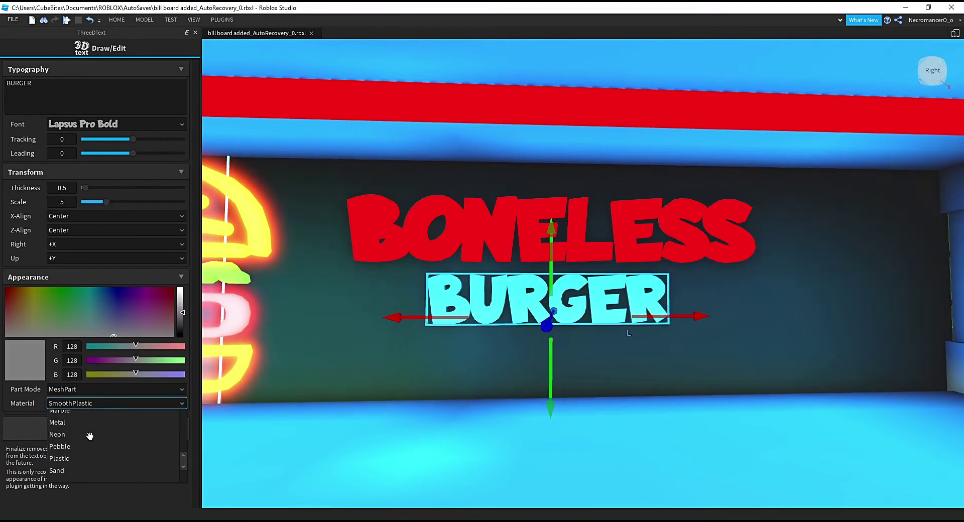
pyautogui.click(89, 436)
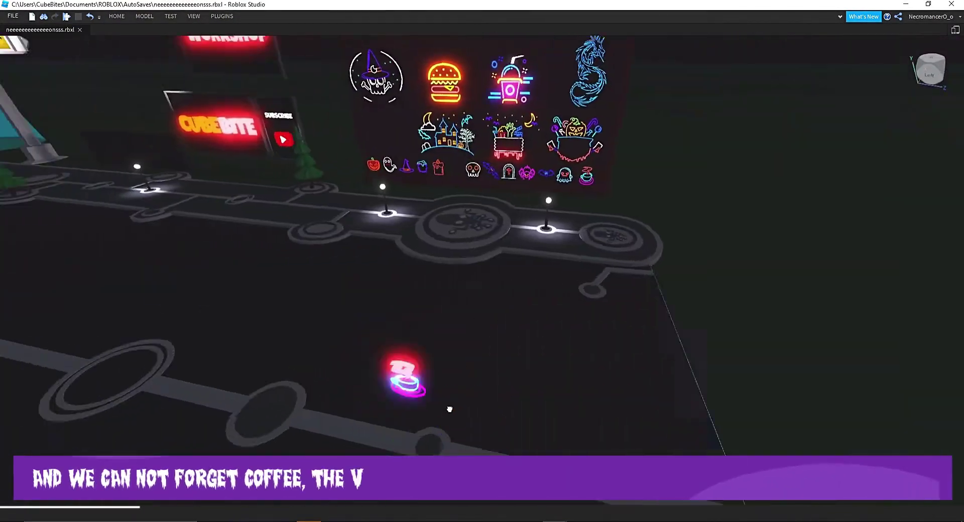
# - Place the coffee cup neon sign on the café's interior wall
pyautogui.moveTo(451, 408); pyautogui.dragTo(564, 439, button='middle')
pyautogui.moveTo(563, 439); pyautogui.dragTo(514, 416, button='right')
pyautogui.moveTo(399, 267); pyautogui.dragTo(400, 268, button='right')
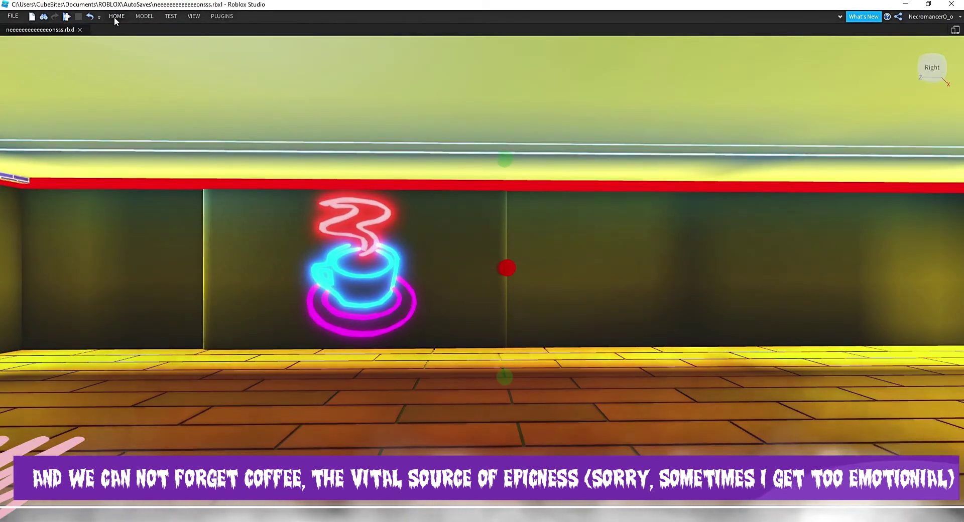
# - Add the 3D text COFFEE on the wall beside the coffee cup sign in the GrandHotel-Regular font
pyautogui.click(116, 17)
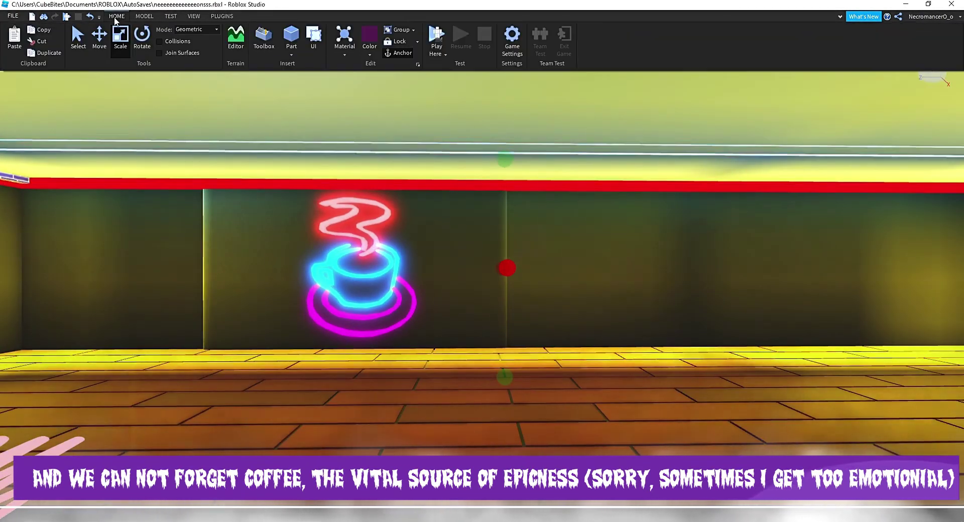
pyautogui.click(194, 17)
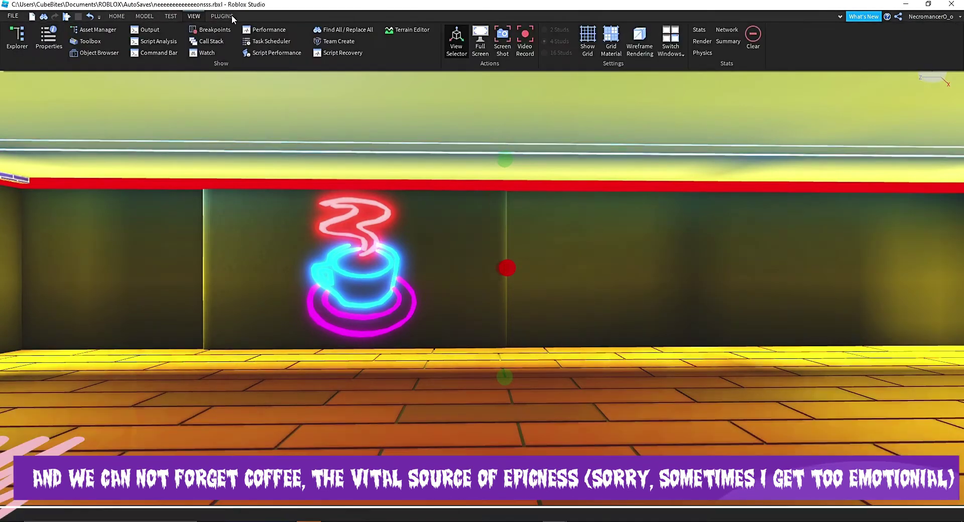
pyautogui.click(222, 16)
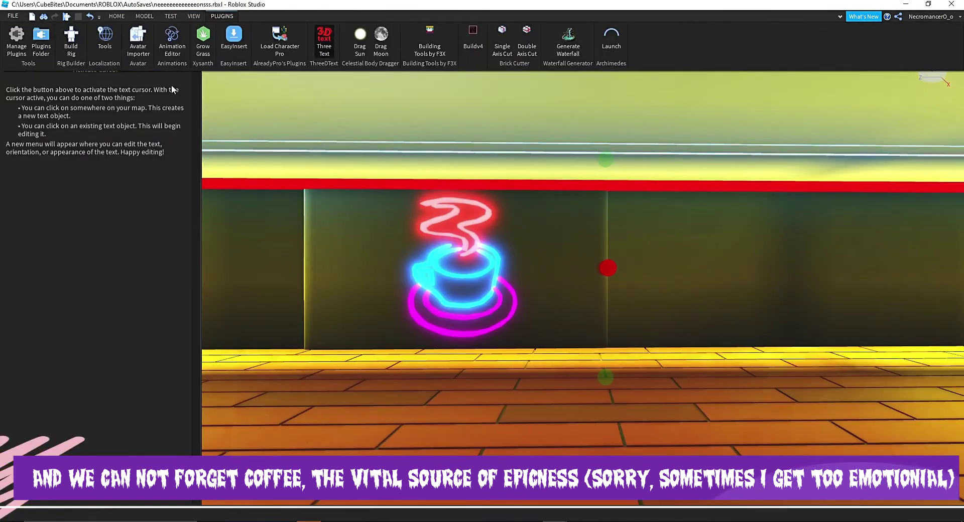
pyautogui.click(675, 263)
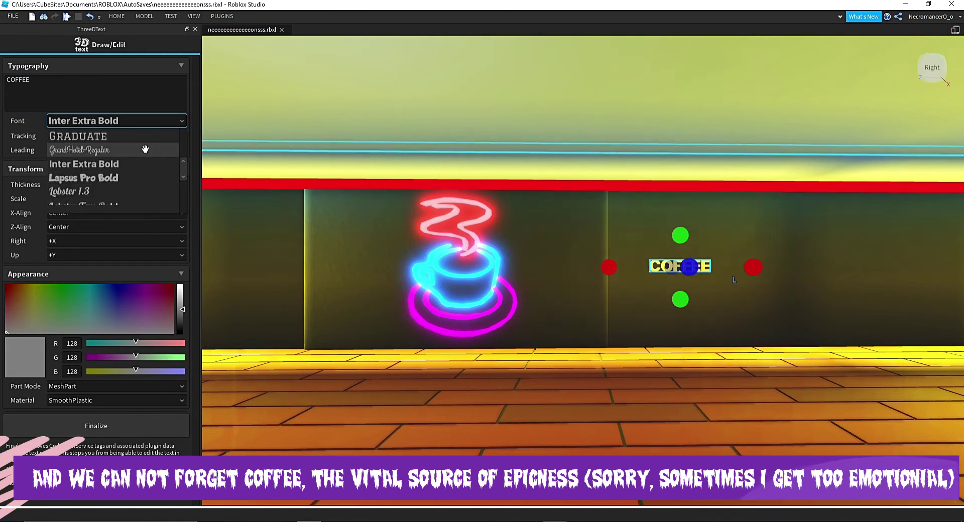
pyautogui.click(145, 150)
# - Enlarge the COFFEE text on the café wall to a scale of 10.25
pyautogui.moveTo(348, 217); pyautogui.dragTo(361, 217, button='right')
pyautogui.moveTo(342, 251); pyautogui.dragTo(336, 252, button='right')
pyautogui.moveTo(513, 305); pyautogui.dragTo(522, 317)
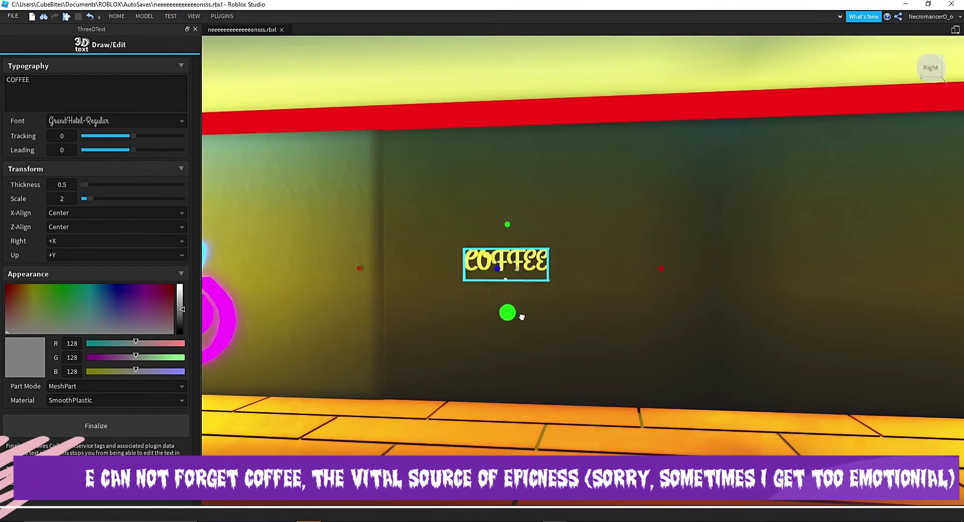
pyautogui.moveTo(108, 203); pyautogui.dragTo(133, 213)
pyautogui.press('s')
pyautogui.moveTo(351, 226)
pyautogui.mouseDown(button='right')
pyautogui.moveTo(366, 226)
pyautogui.moveTo(357, 226)
pyautogui.mouseUp(button='right')
# - Move the COFFEE text slightly down and closer to the coffee cup sign
pyautogui.click(116, 16)
pyautogui.click(97, 41)
pyautogui.moveTo(573, 199); pyautogui.dragTo(574, 215)
pyautogui.moveTo(791, 282); pyautogui.dragTo(740, 285)
pyautogui.press('s')
pyautogui.press('w')
# - Give the COFFEE text the Neon material and a light blue colour of RGB 110, 146, 255, and close the text editor
pyautogui.moveTo(189, 310); pyautogui.dragTo(184, 282)
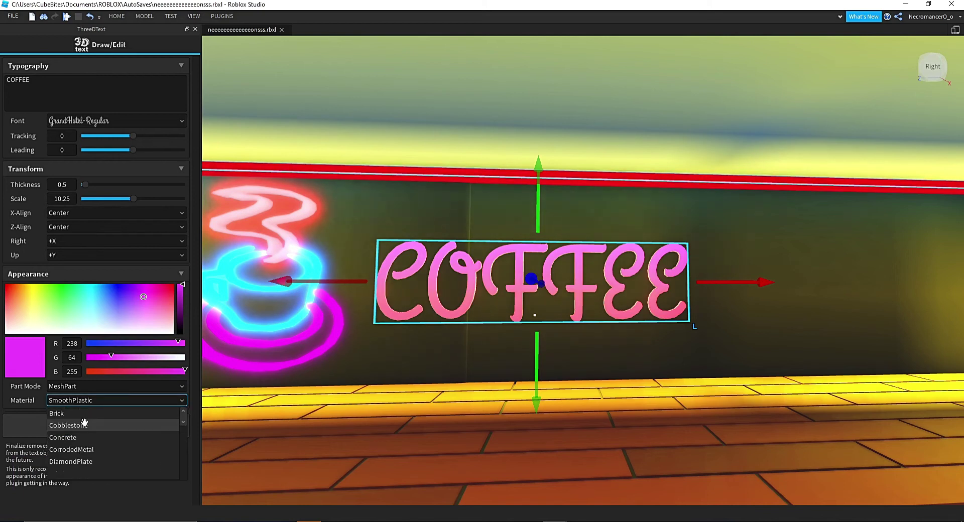
pyautogui.scroll(-5, 85, 424)
pyautogui.click(105, 433)
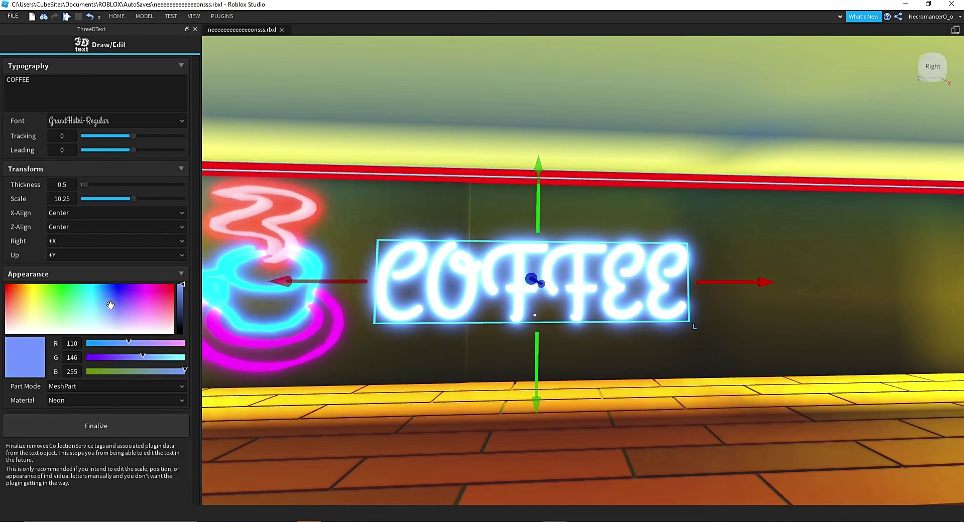
pyautogui.click(436, 378)
pyautogui.press('s')
pyautogui.press('a')
pyautogui.click(517, 409)
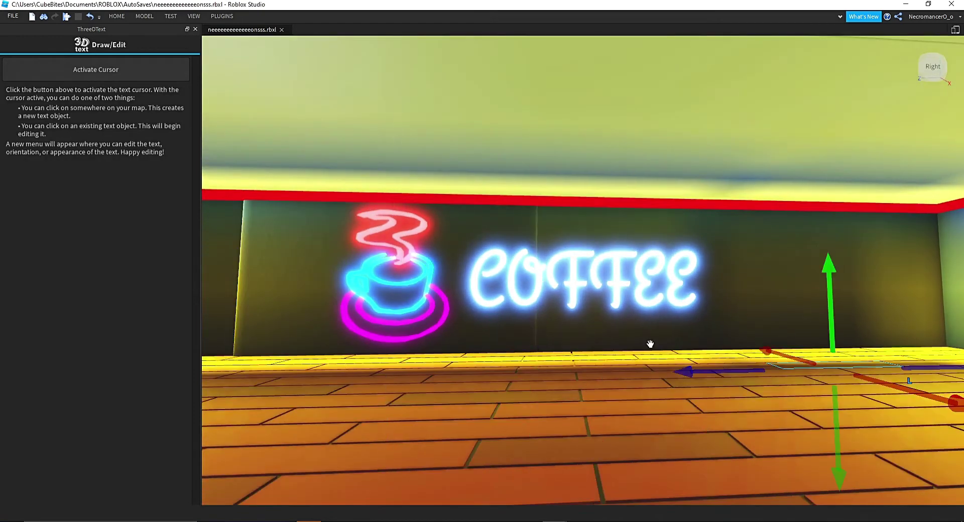
pyautogui.click(196, 29)
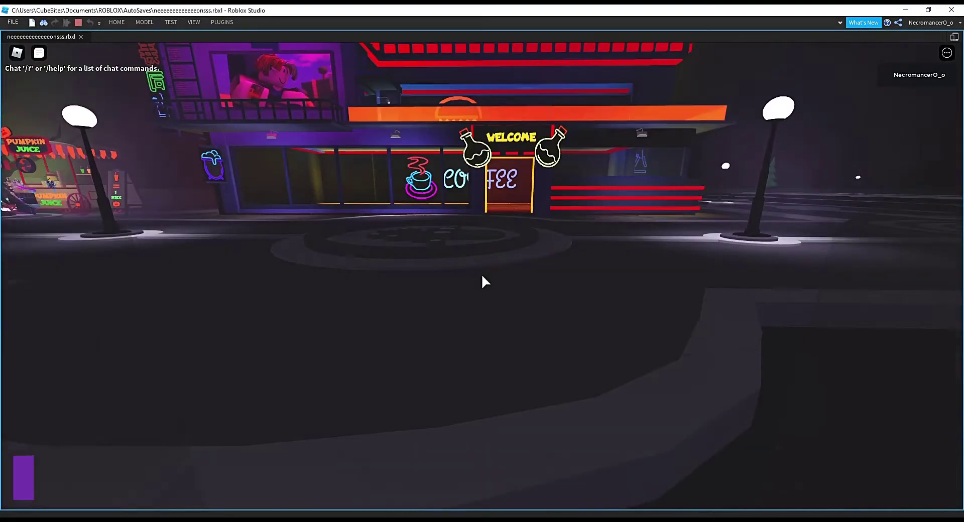
# - Walk along the front of the decorated building in the play test to examine its neon signs and billboard
pyautogui.press('s')
pyautogui.press('d')
pyautogui.press('w')
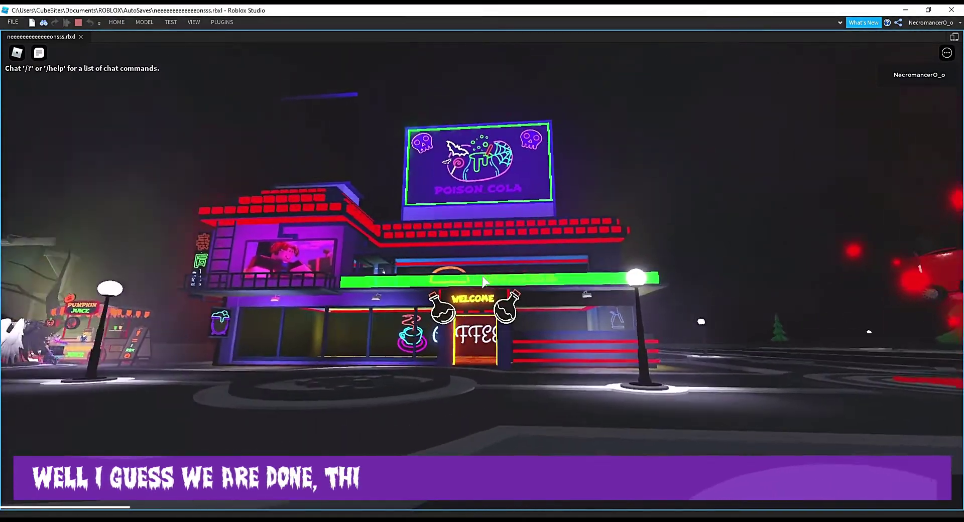
pyautogui.press('d')
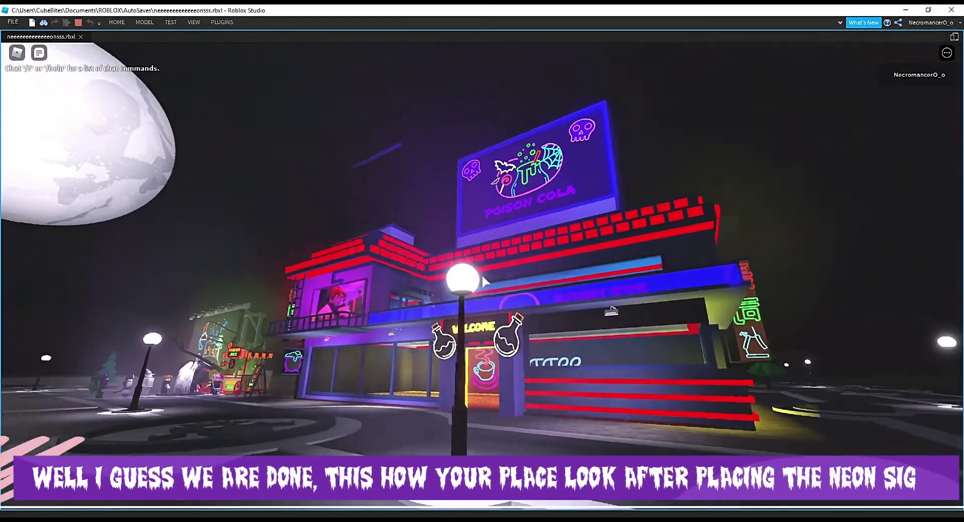
pyautogui.press('d')
pyautogui.press('a')
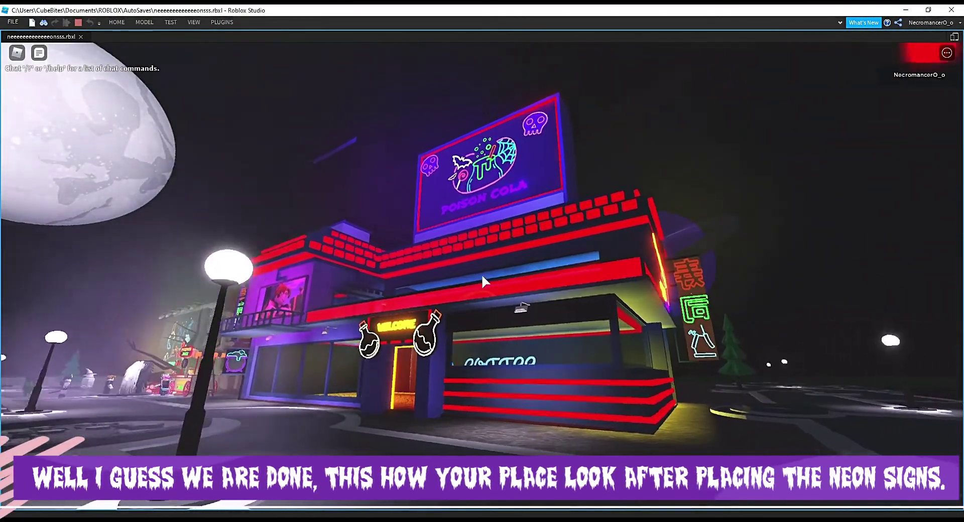
pyautogui.press('a')
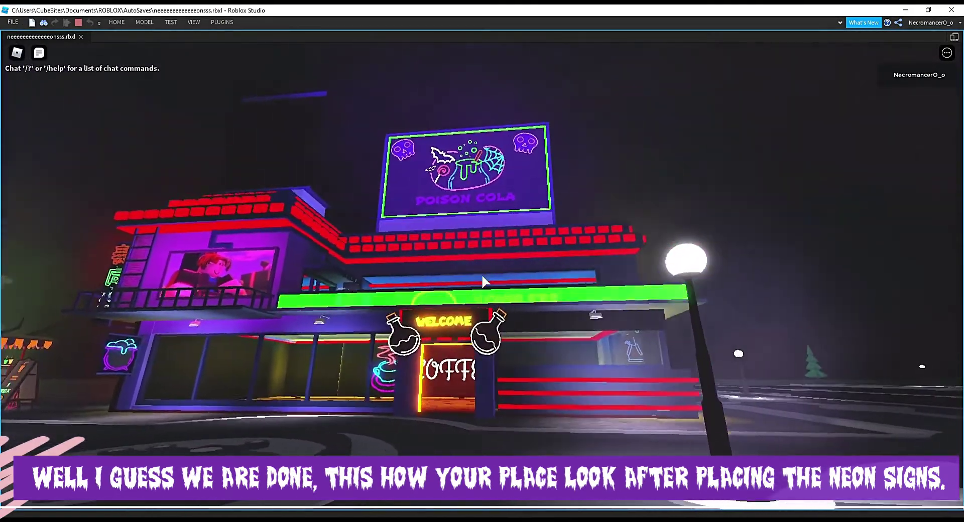
pyautogui.press('a')
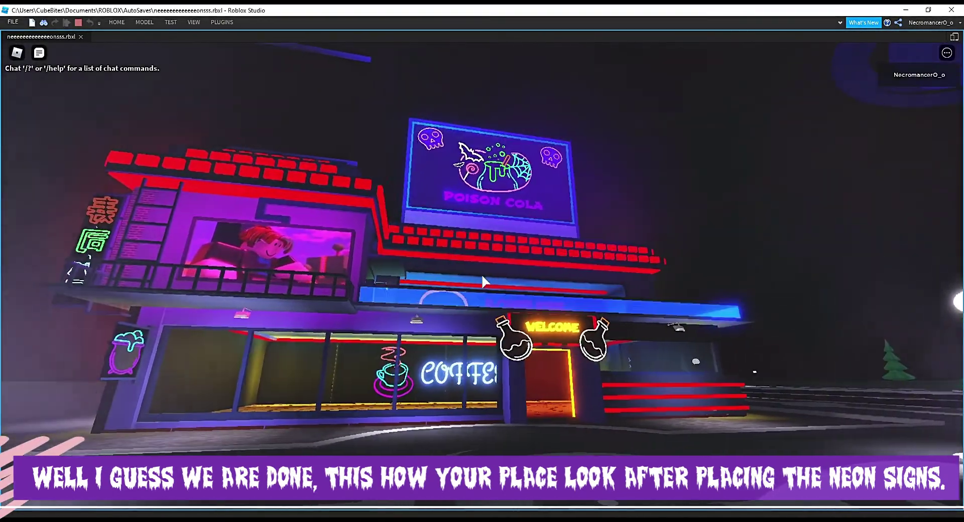
pyautogui.press('a')
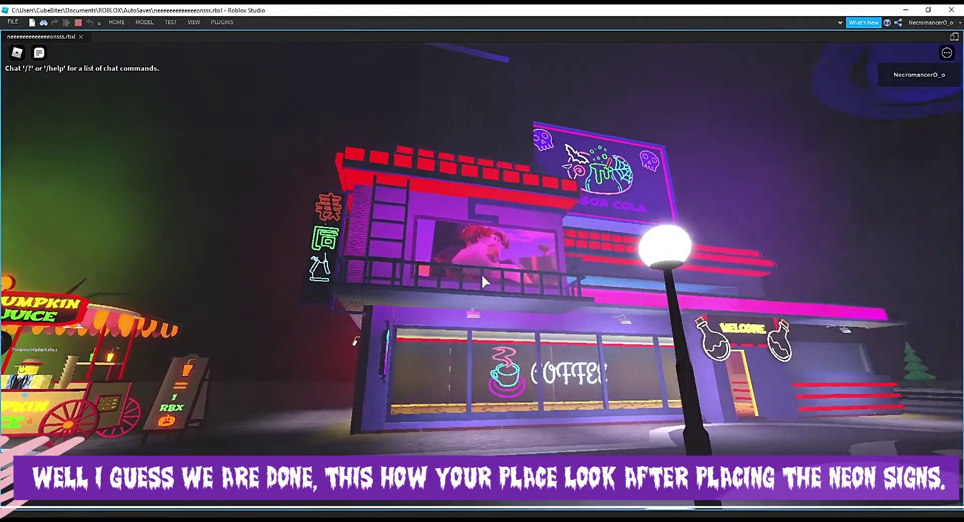
pyautogui.press('a')
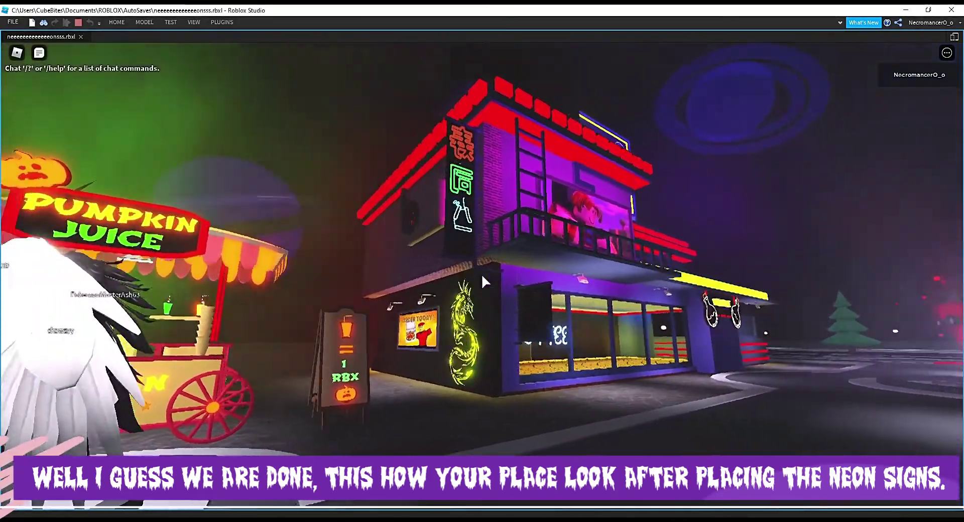
# - Examine the dragon sign on the building's side wall and the hanging cauldron sign at the corner
pyautogui.press('w')
pyautogui.press('a')
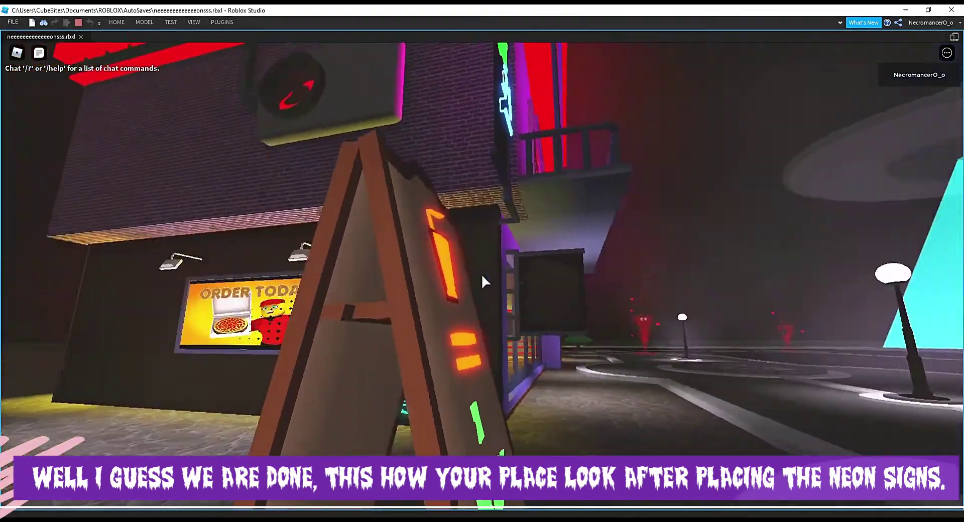
pyautogui.press('s')
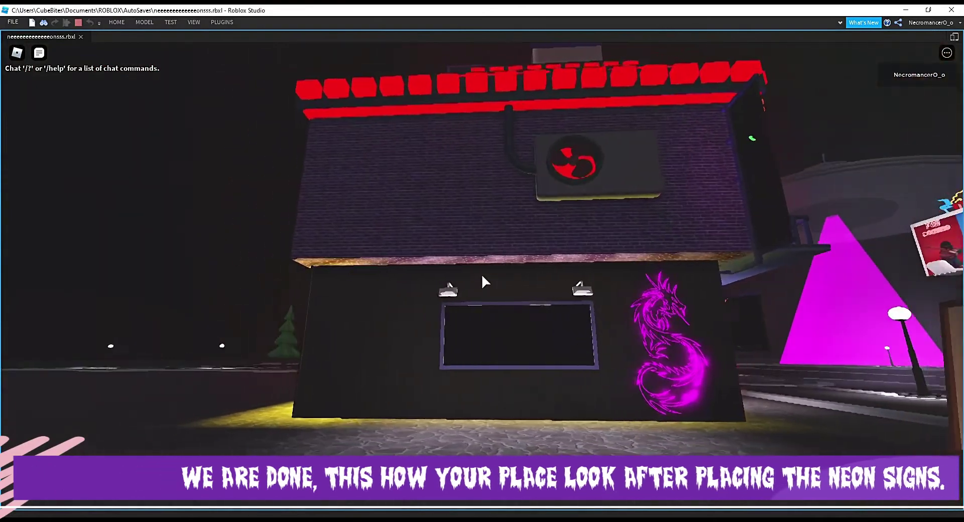
pyautogui.press('w')
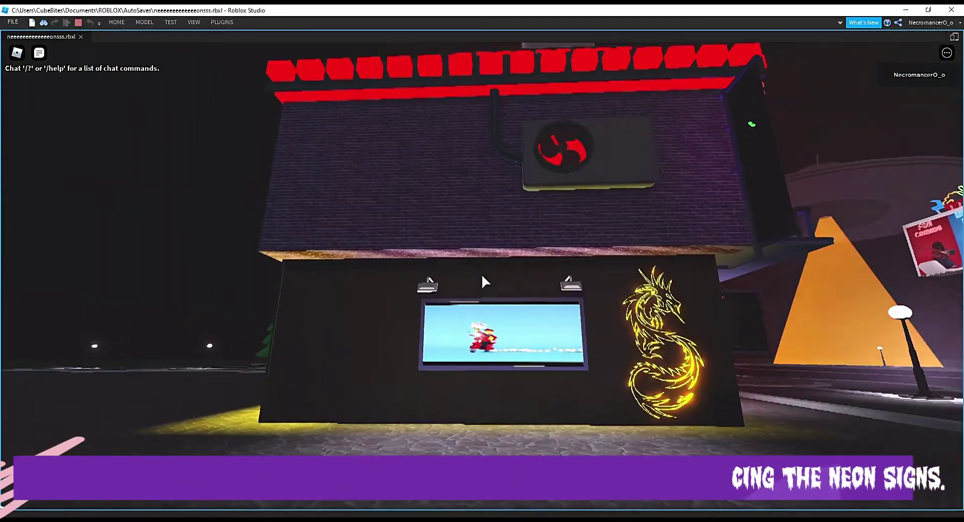
pyautogui.press('w')
pyautogui.press('d')
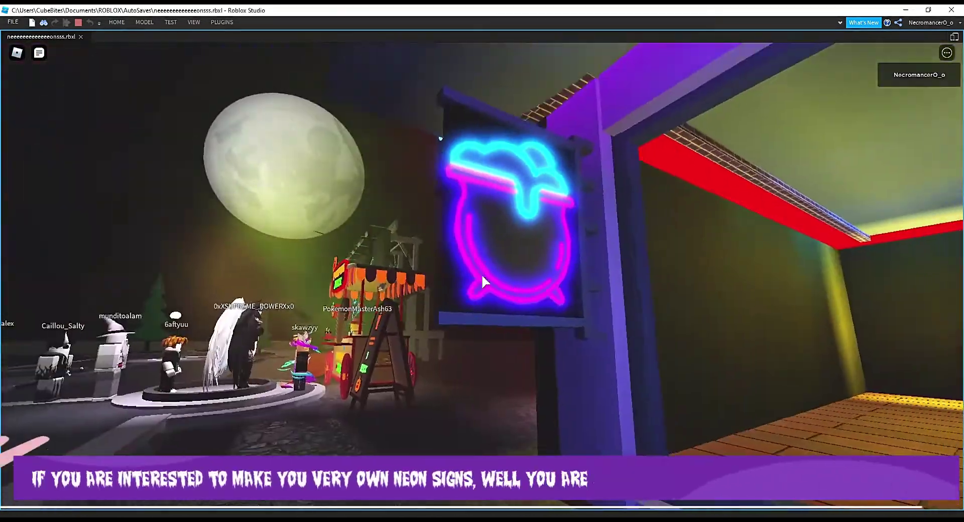
pyautogui.press('w')
pyautogui.press('s')
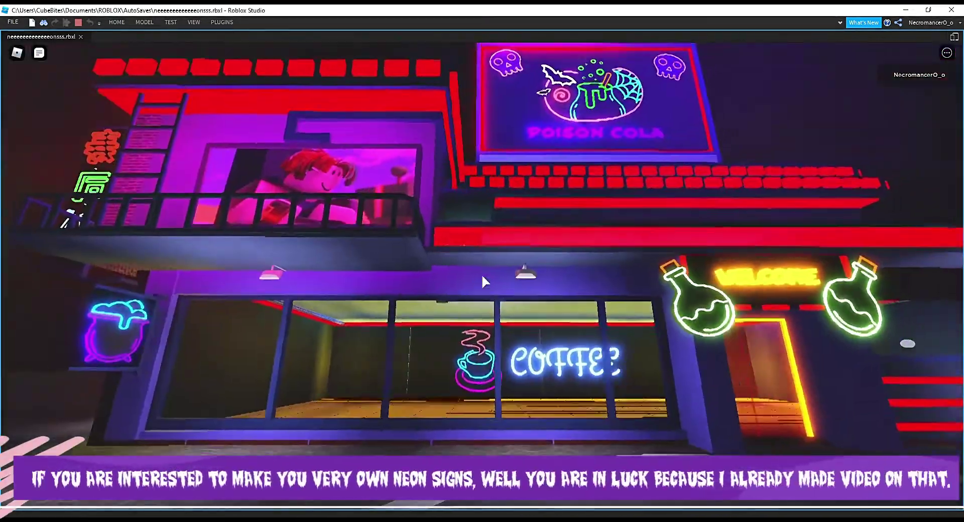
# - Look across the street at the three-panel billboard and the WORKSHOP and CUBEBITE signs
pyautogui.press('s')
pyautogui.press('d')
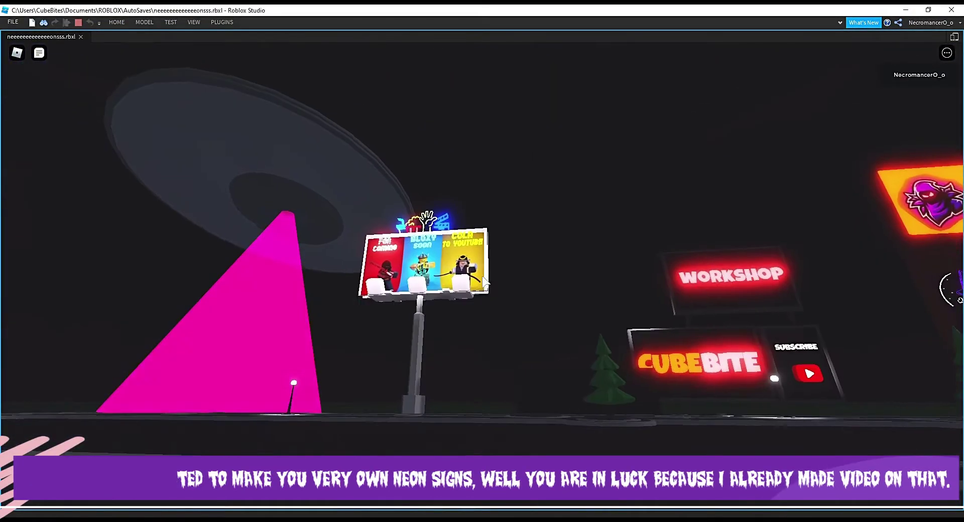
pyautogui.press('w')
pyautogui.press('a')
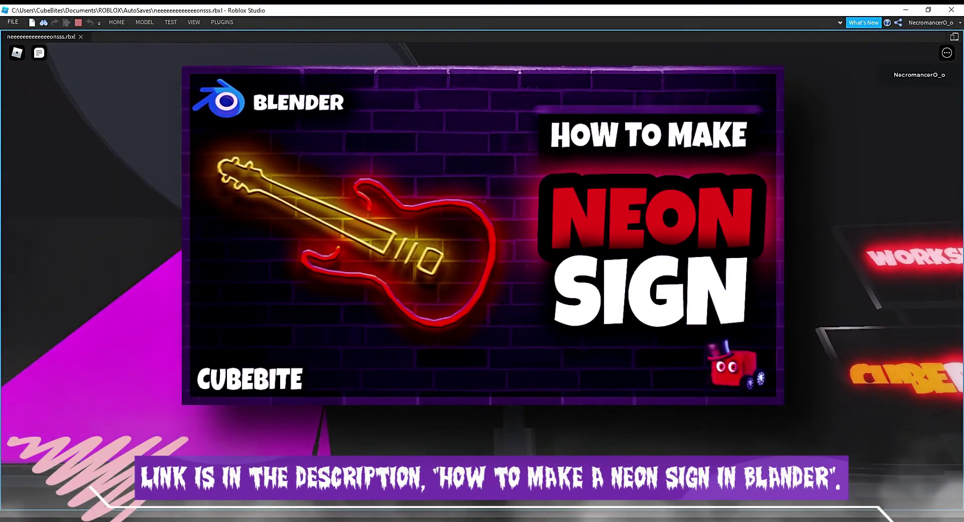
pyautogui.press('w')
pyautogui.press('w')
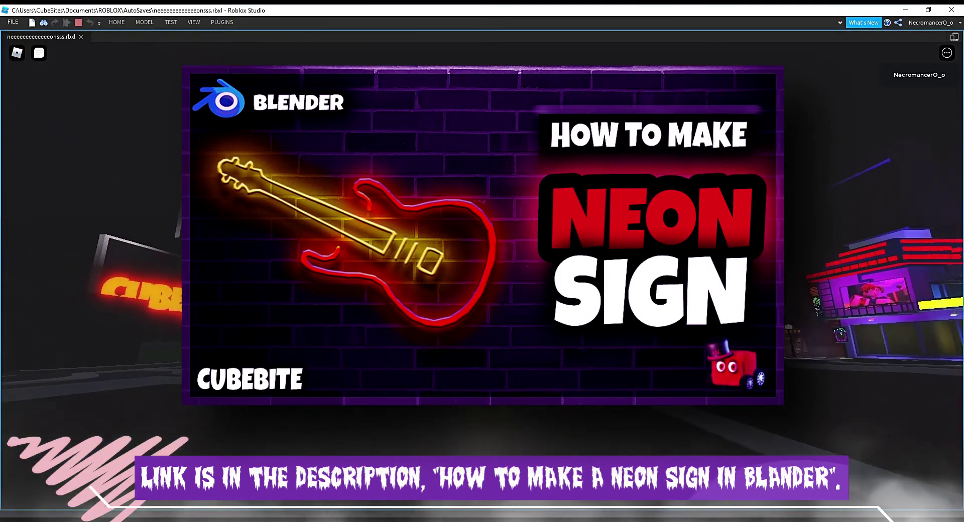
pyautogui.press('w')
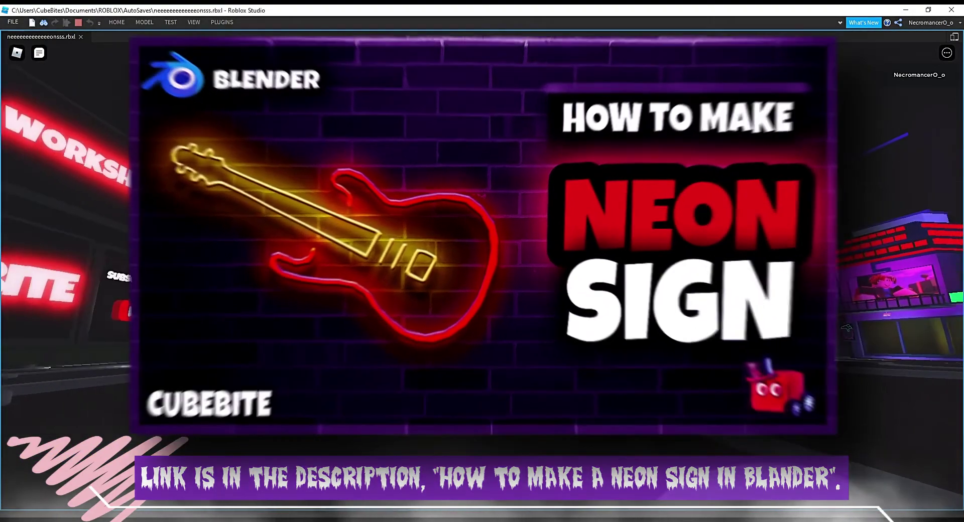
# - Walk past the building to view the mansion billboard and pumpkin juice stand, and approach the Neon Signs Kit display wall
pyautogui.press('w')
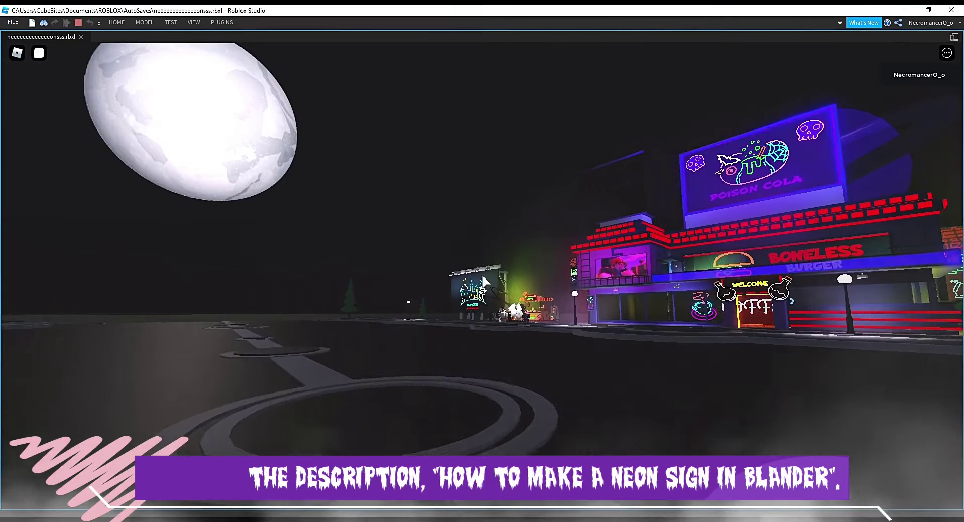
pyautogui.press('w')
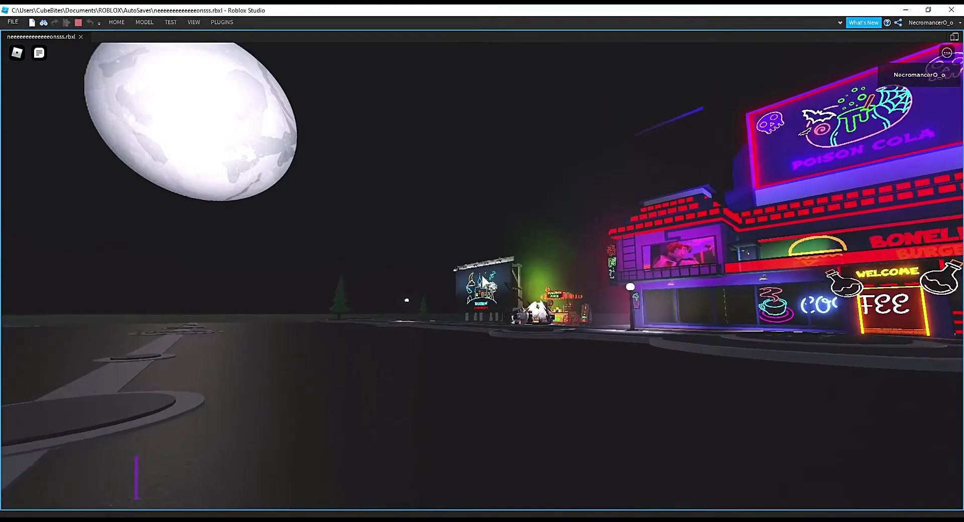
pyautogui.press('w')
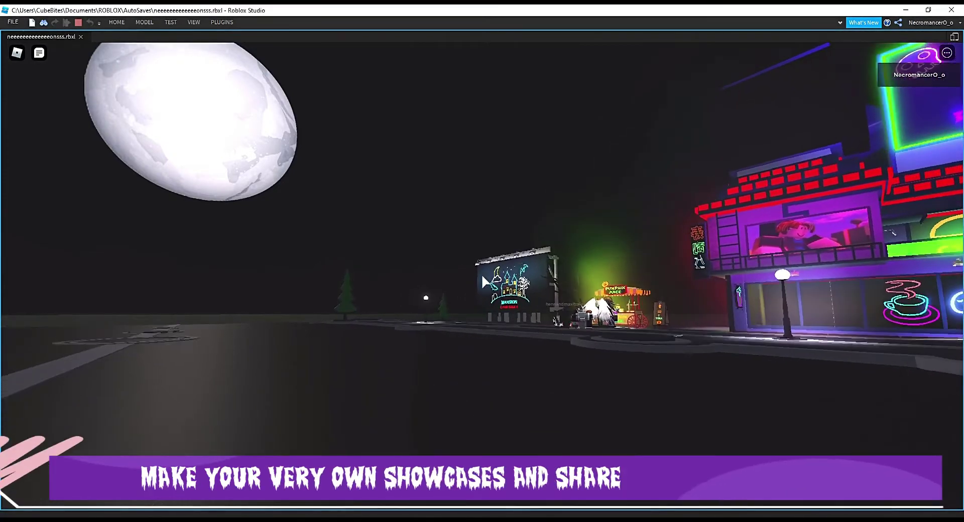
pyautogui.press('w')
pyautogui.press('shift')
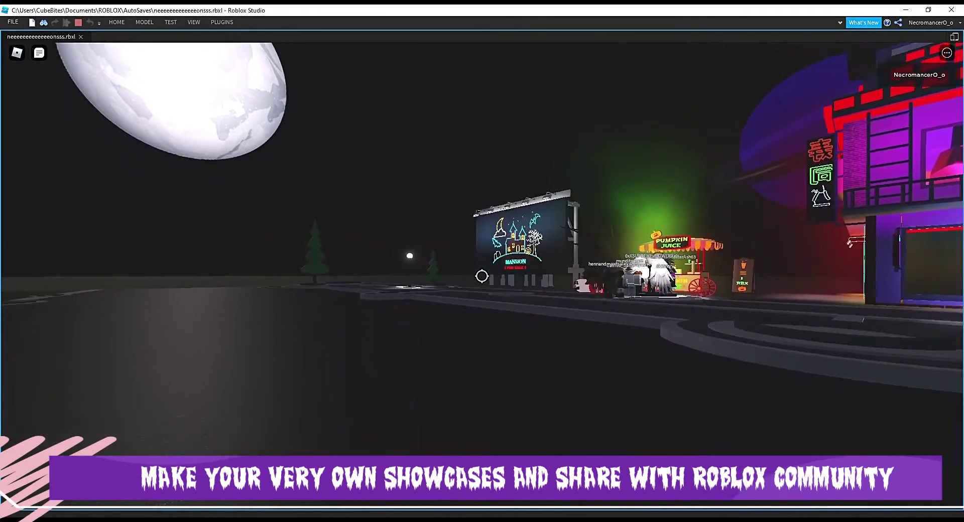
pyautogui.press('w')
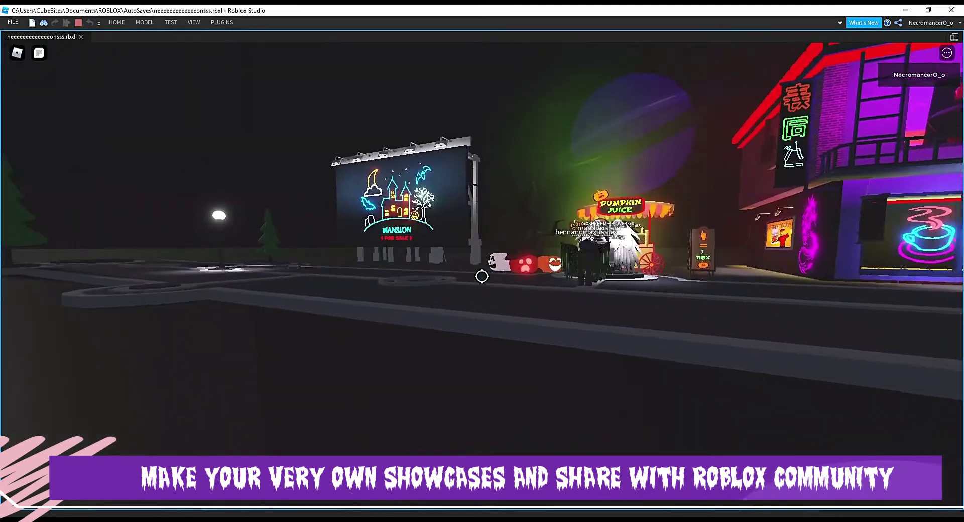
pyautogui.press('w')
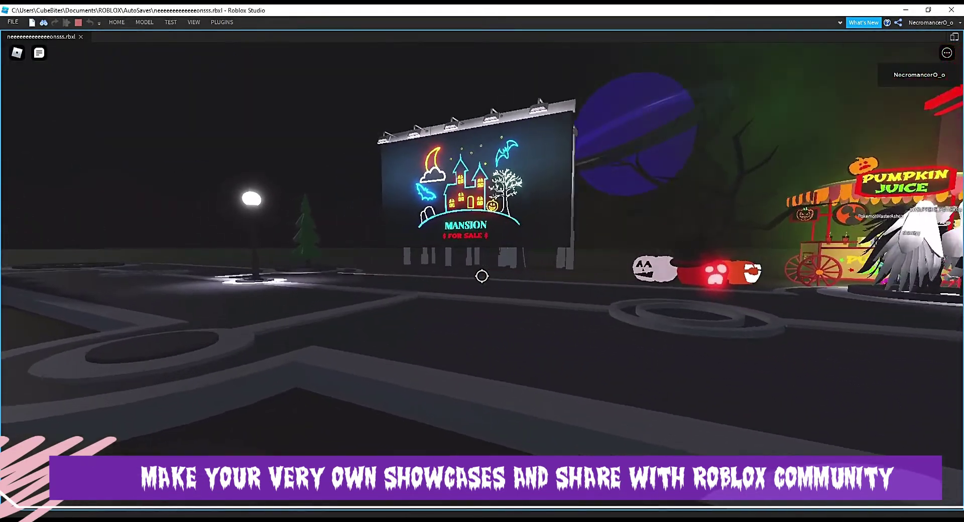
pyautogui.press('a')
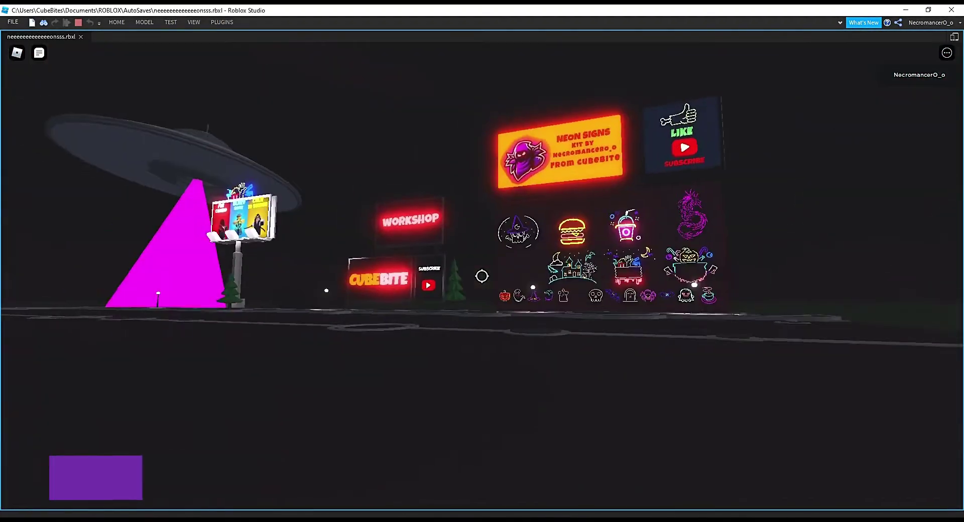
pyautogui.press('w')
pyautogui.press('w')
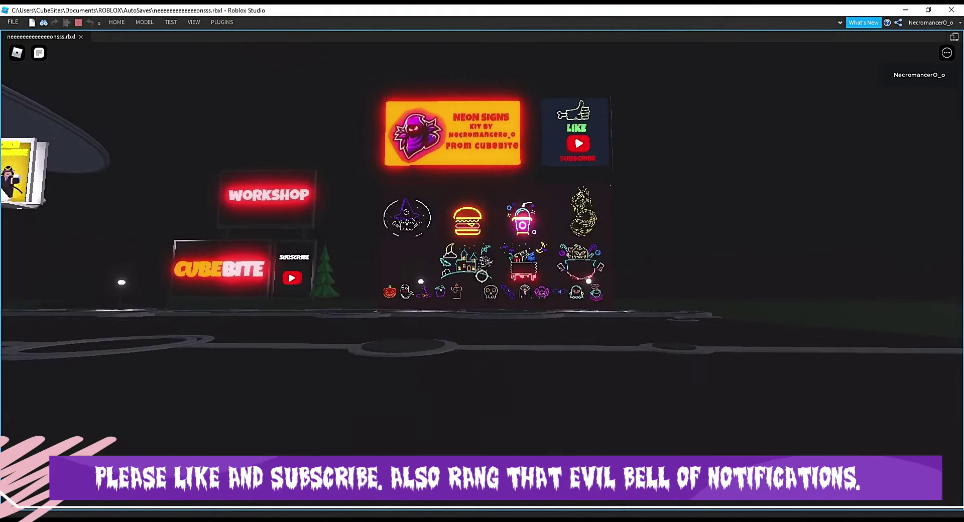